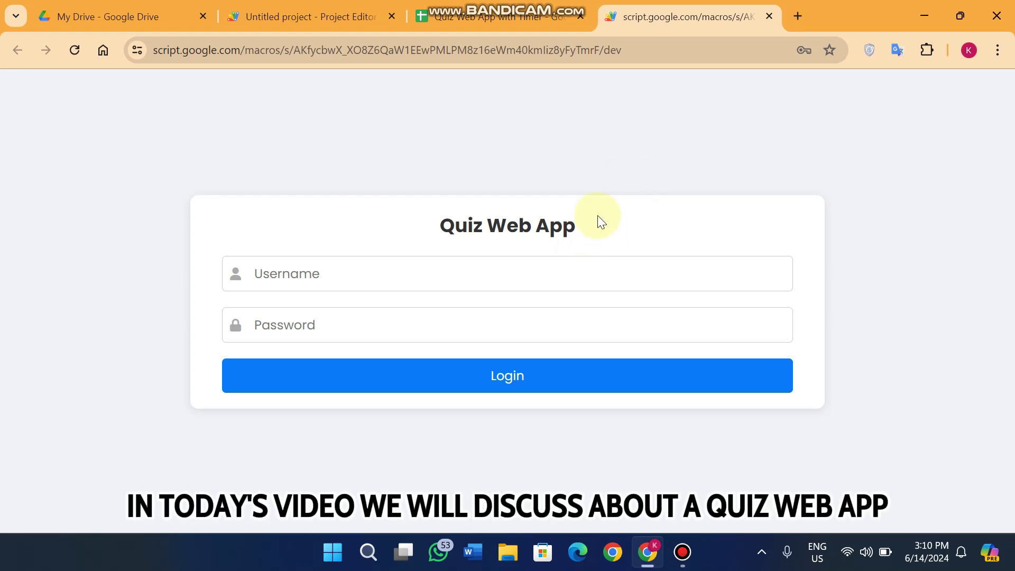
- Highlight the Quiz Web App title and check the Password column in the logins spreadsheet
{"action": "left_click", "coordinate": [615, 227]}
{"action": "left_click_drag", "start_coordinate": [590, 231], "coordinate": [437, 226]}
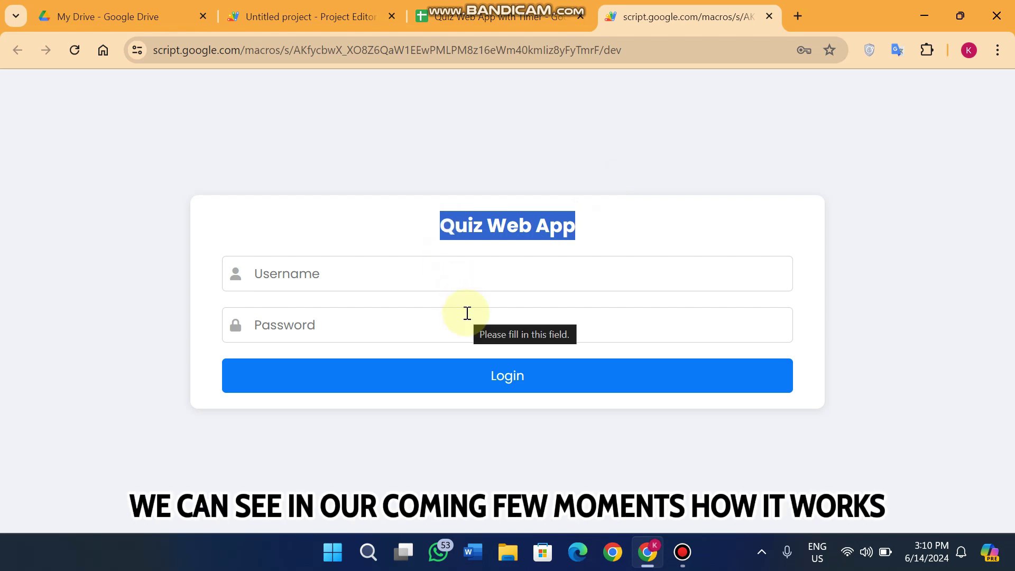
{"action": "left_click", "coordinate": [479, 6]}
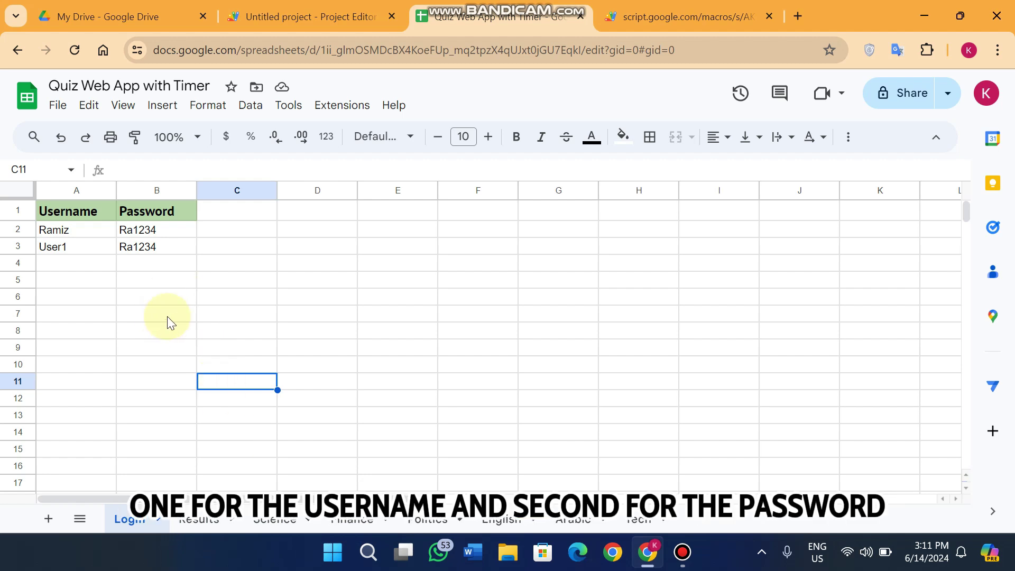
{"action": "left_click", "coordinate": [150, 189]}
{"action": "left_click", "coordinate": [502, 346]}
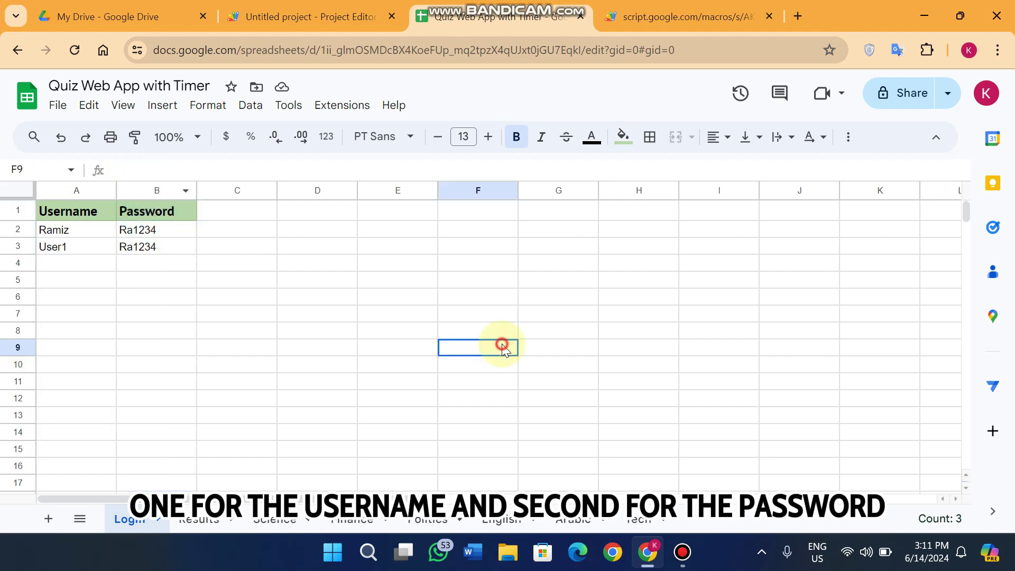
{"action": "left_click", "coordinate": [682, 16]}
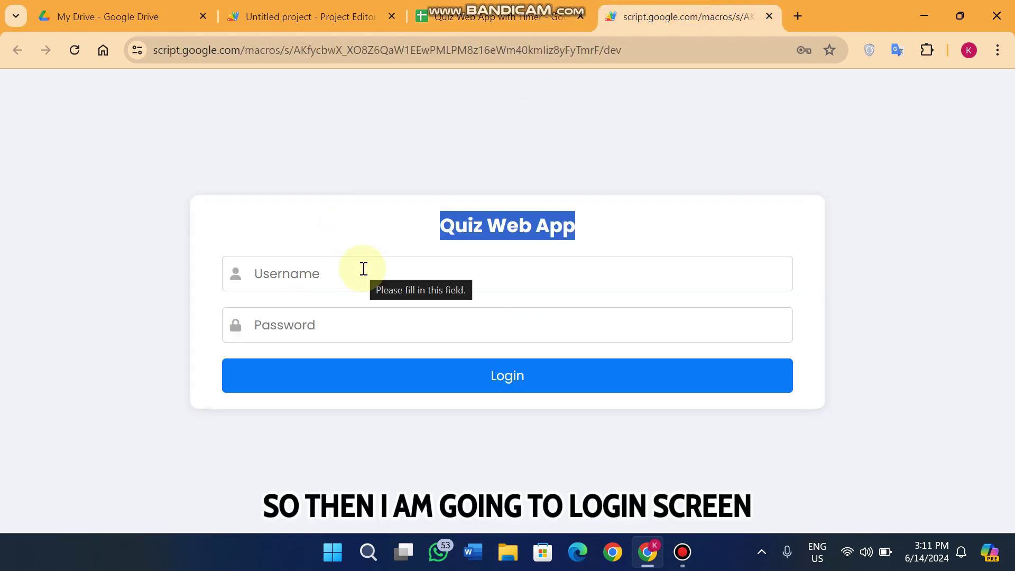
- Enter the first user's username with a wrong password and dismiss the invalid-login error
{"action": "left_click", "coordinate": [345, 282]}
{"action": "type", "text": "Ran"}
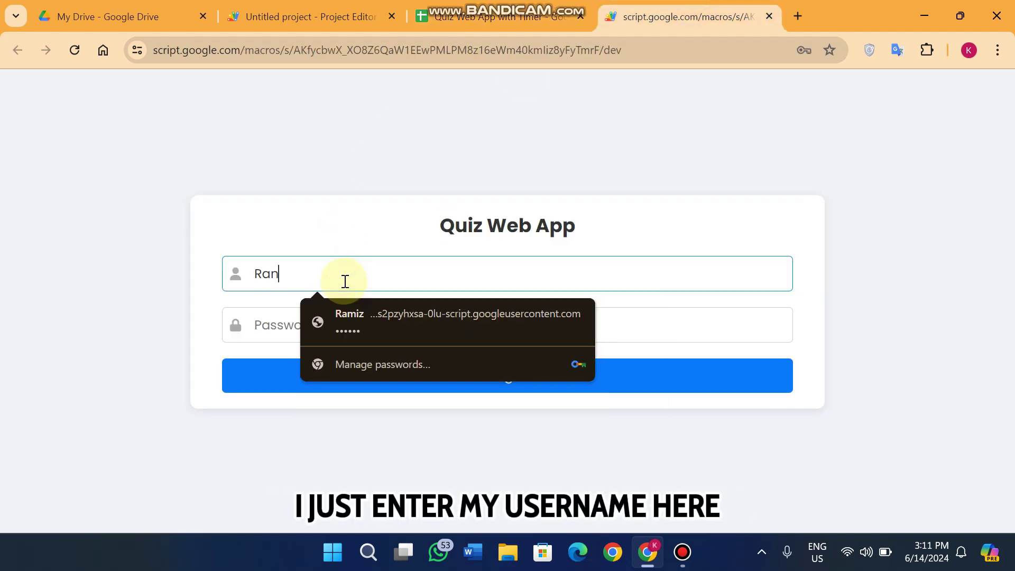
{"action": "key", "text": "BackSpace"}
{"action": "type", "text": "miz"}
{"action": "key", "text": "Tab"}
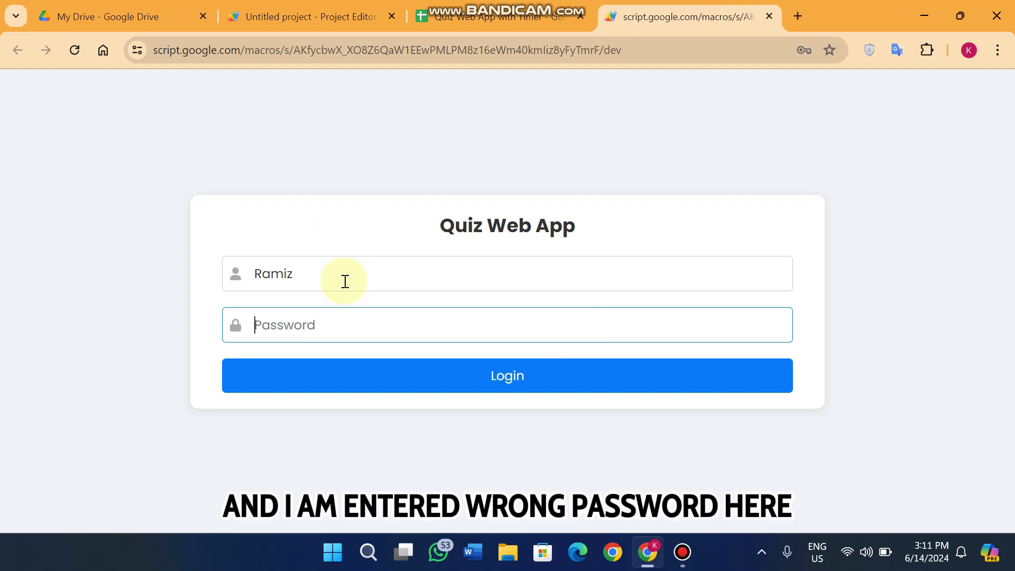
{"action": "type", "text": "123"}
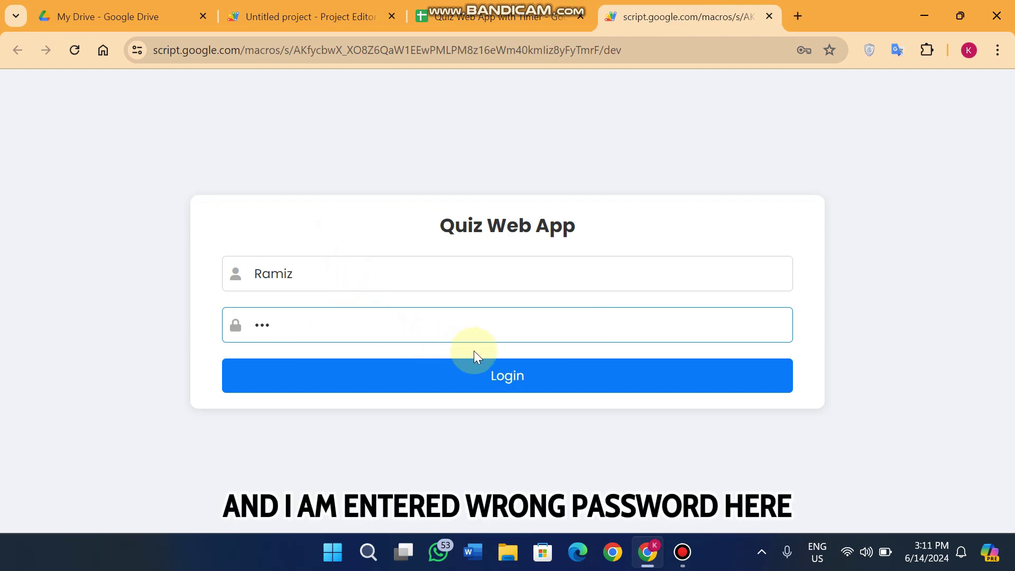
{"action": "left_click", "coordinate": [515, 385]}
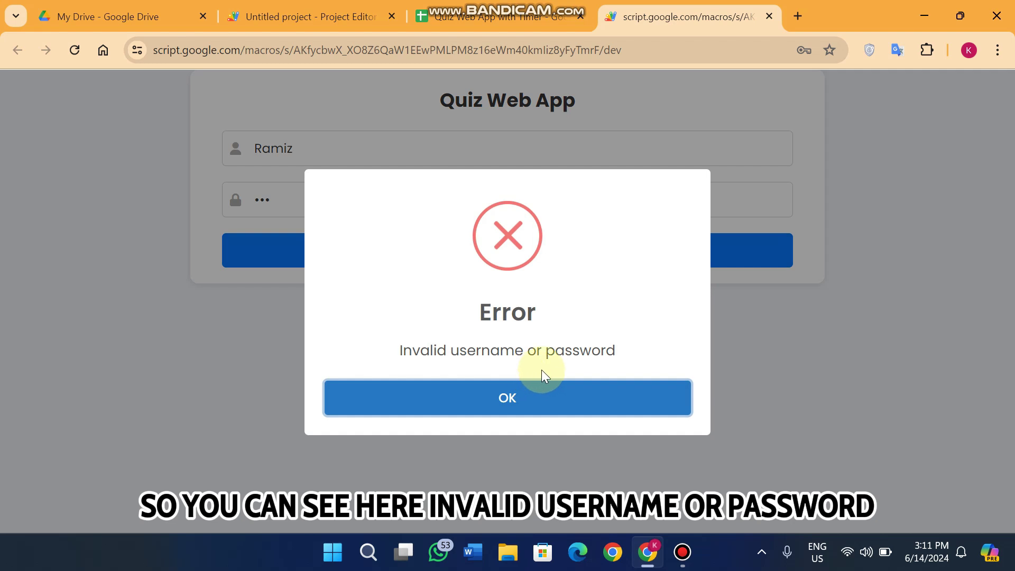
{"action": "left_click", "coordinate": [561, 400]}
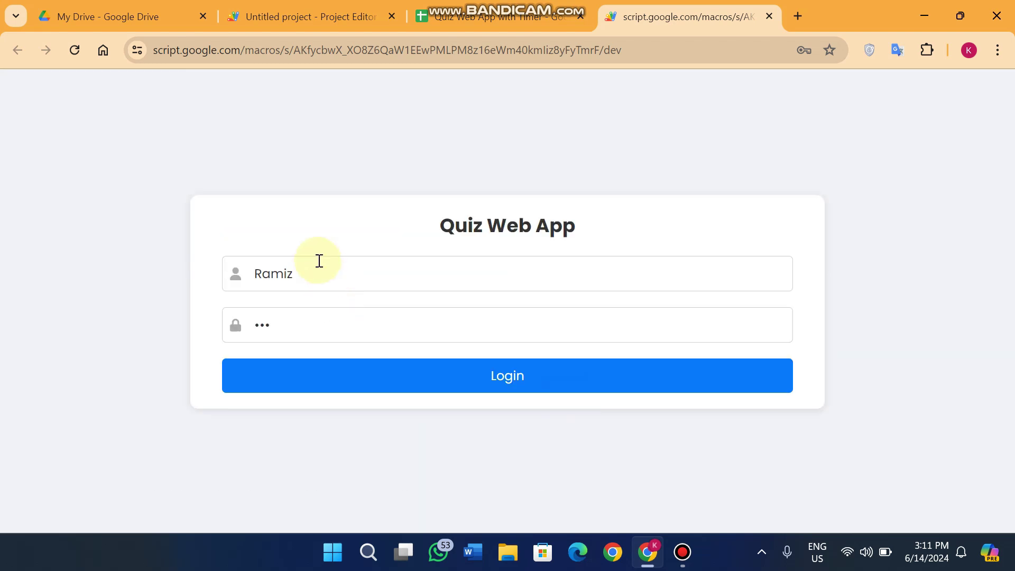
- Retry with another wrong password, dismiss the error again, and clear the password field
{"action": "left_click", "coordinate": [327, 323]}
{"action": "left_click_drag", "start_coordinate": [327, 323], "coordinate": [251, 329]}
{"action": "type", "text": "••••••"}
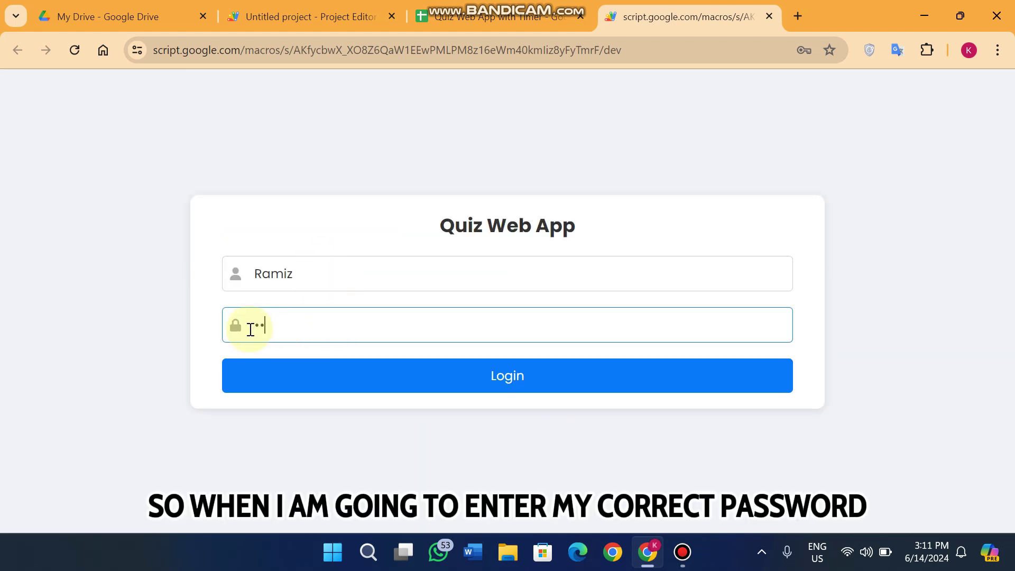
{"action": "left_click", "coordinate": [427, 381]}
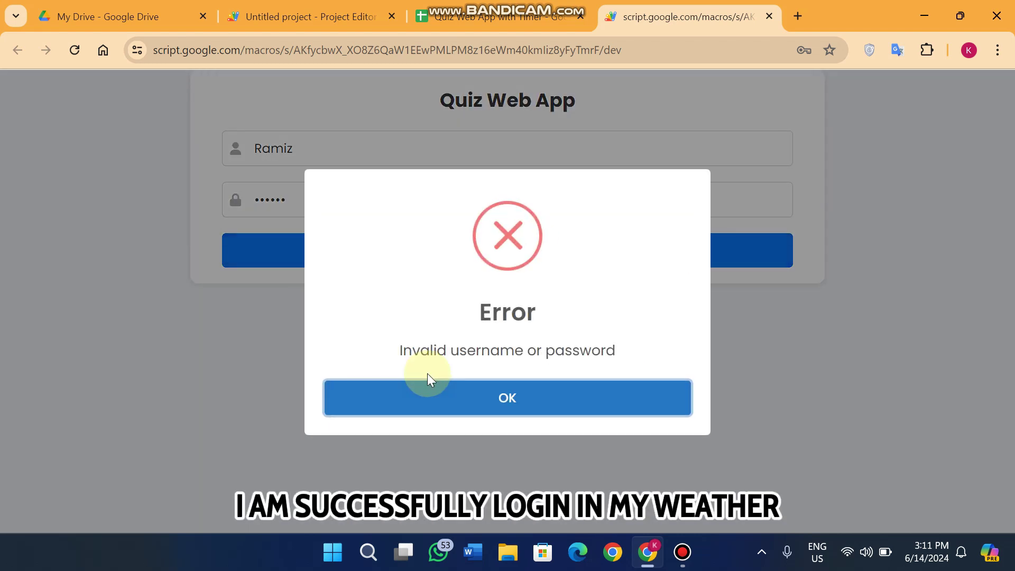
{"action": "left_click", "coordinate": [485, 399]}
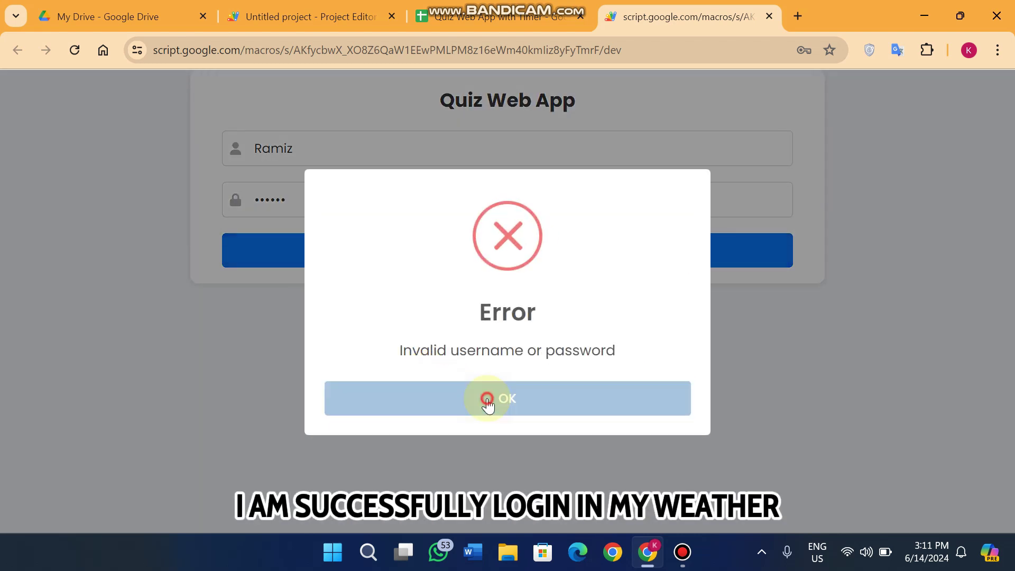
{"action": "left_click_drag", "start_coordinate": [316, 324], "coordinate": [176, 328]}
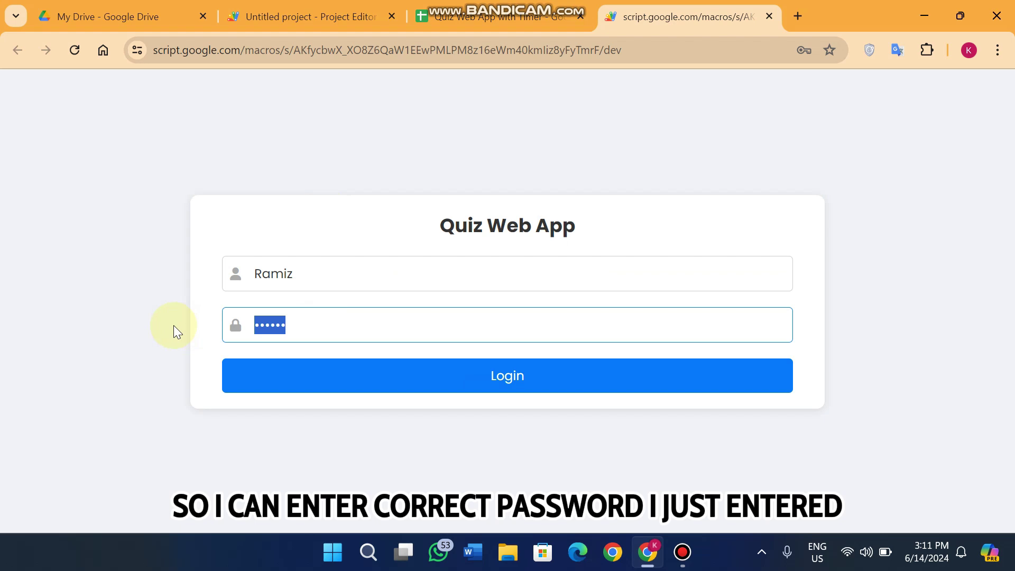
{"action": "type", "text": "1"}
{"action": "key", "text": "BackSpace"}
- Log in with the correct password and highlight the welcome greeting on the category page
{"action": "type", "text": "12"}
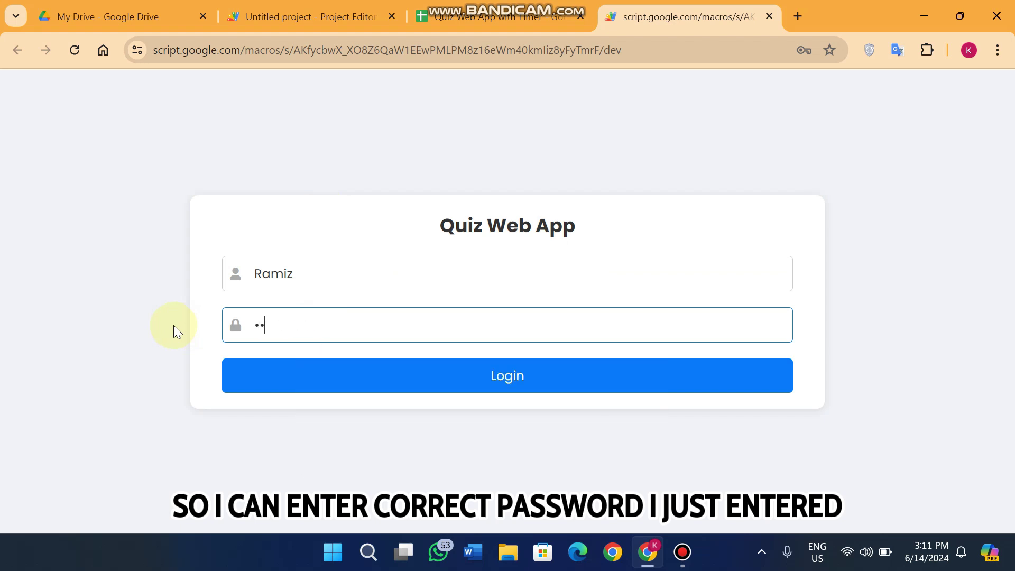
{"action": "type", "text": "3456"}
{"action": "left_click", "coordinate": [466, 391]}
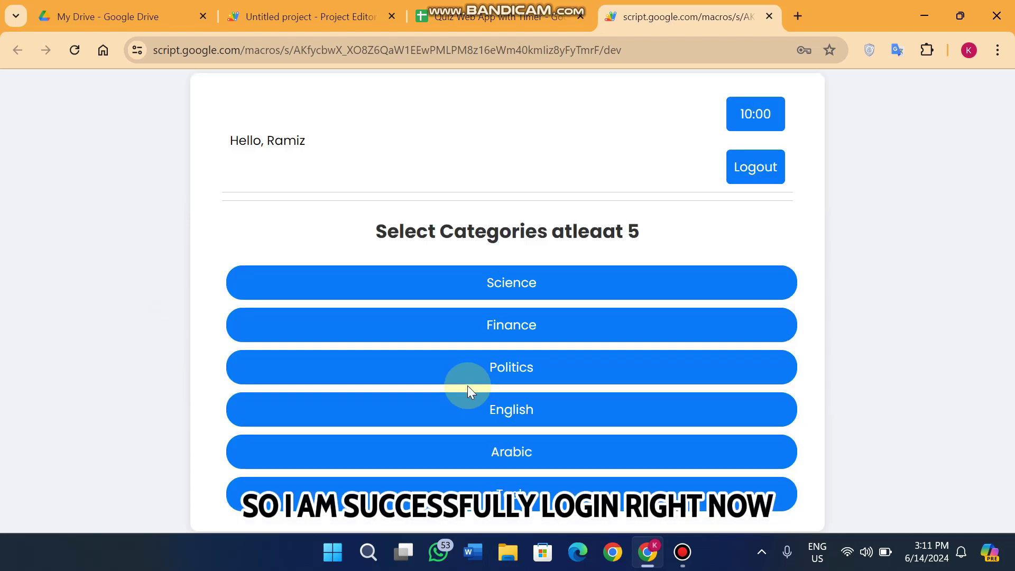
{"action": "left_click_drag", "start_coordinate": [310, 142], "coordinate": [220, 143]}
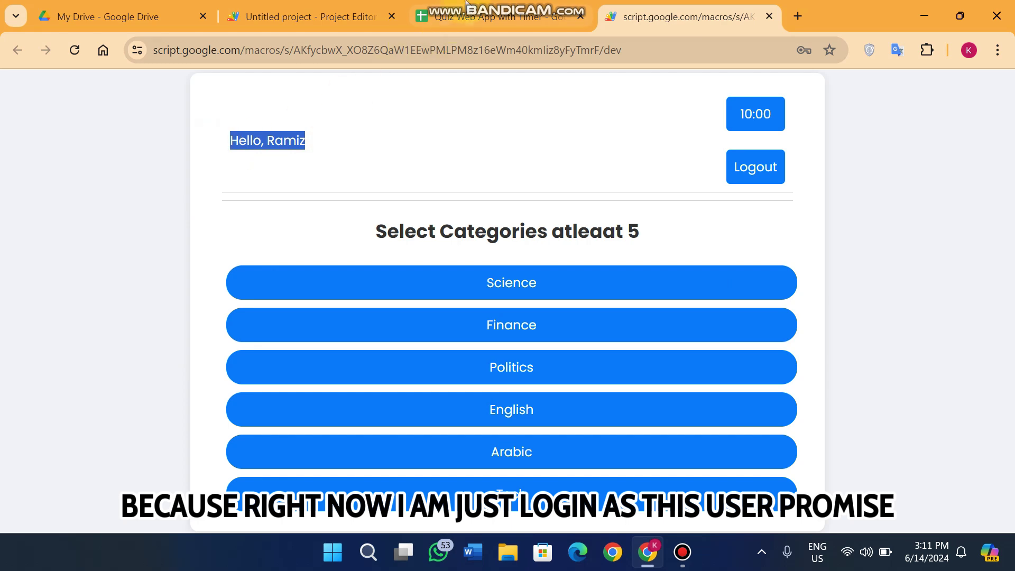
- Compare the greeting with the first username in cell A2 of the Login sheet
{"action": "left_click", "coordinate": [465, 17]}
{"action": "left_click", "coordinate": [81, 235]}
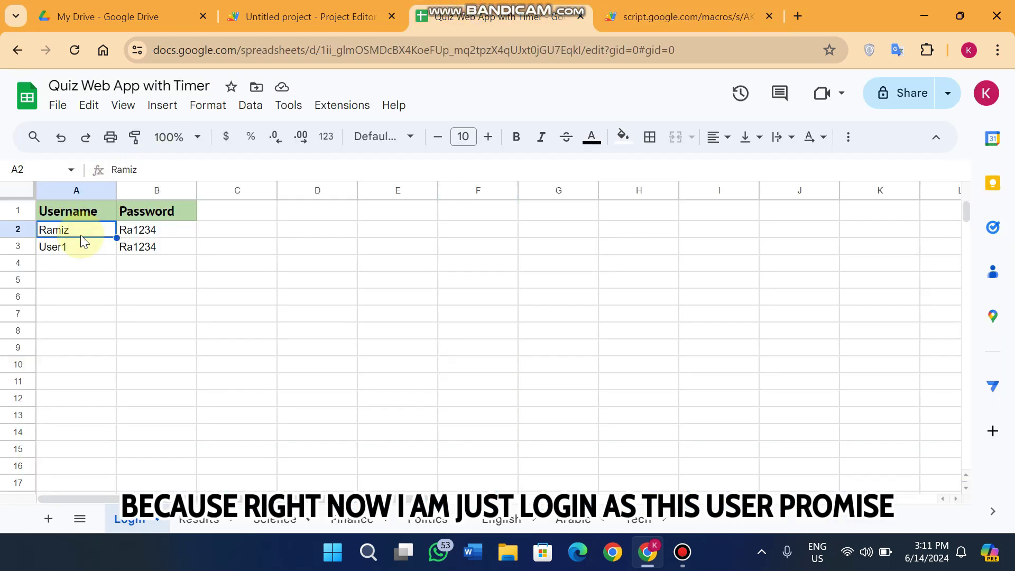
{"action": "left_click", "coordinate": [629, 17]}
{"action": "left_click_drag", "start_coordinate": [329, 141], "coordinate": [228, 153]}
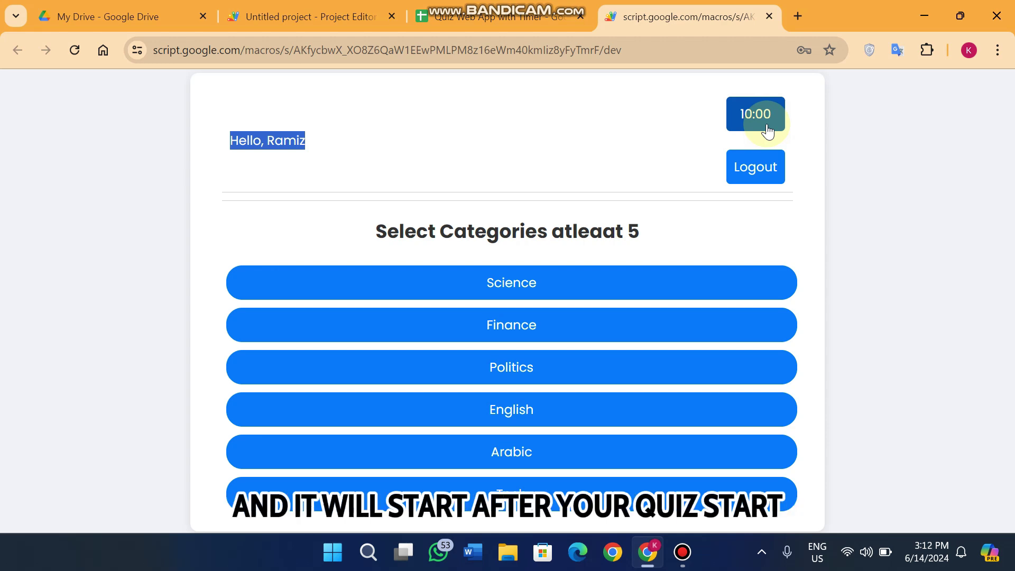
- Log out, confirm with 'Yes, logout!', and acknowledge the Logged out message
{"action": "left_click", "coordinate": [776, 165]}
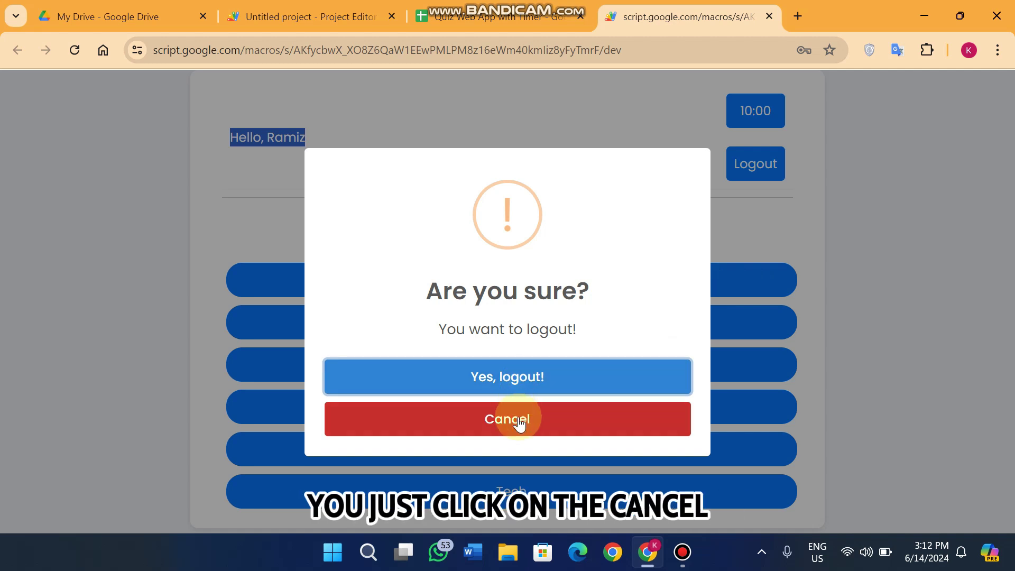
{"action": "left_click", "coordinate": [519, 379]}
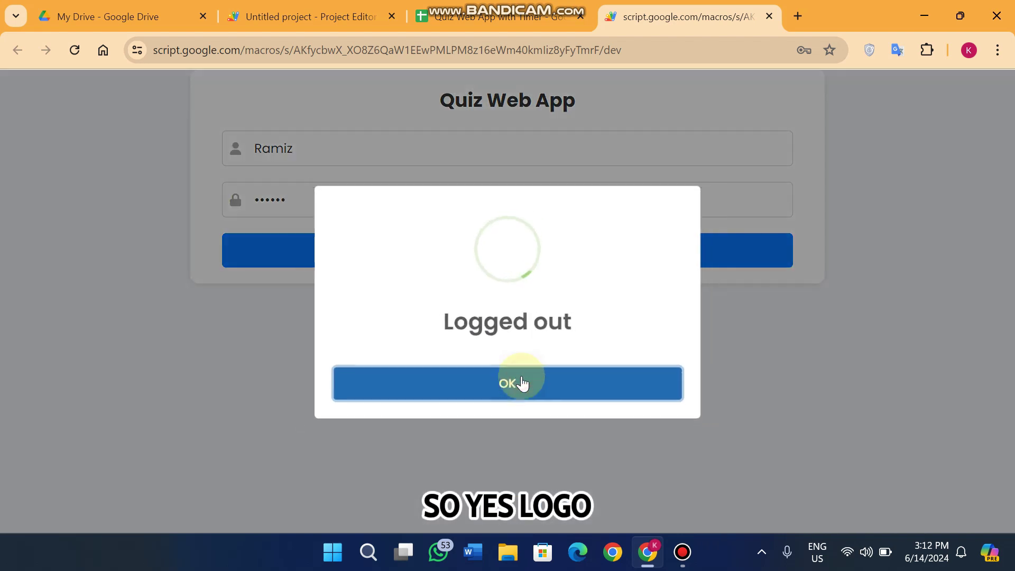
{"action": "left_click", "coordinate": [536, 394]}
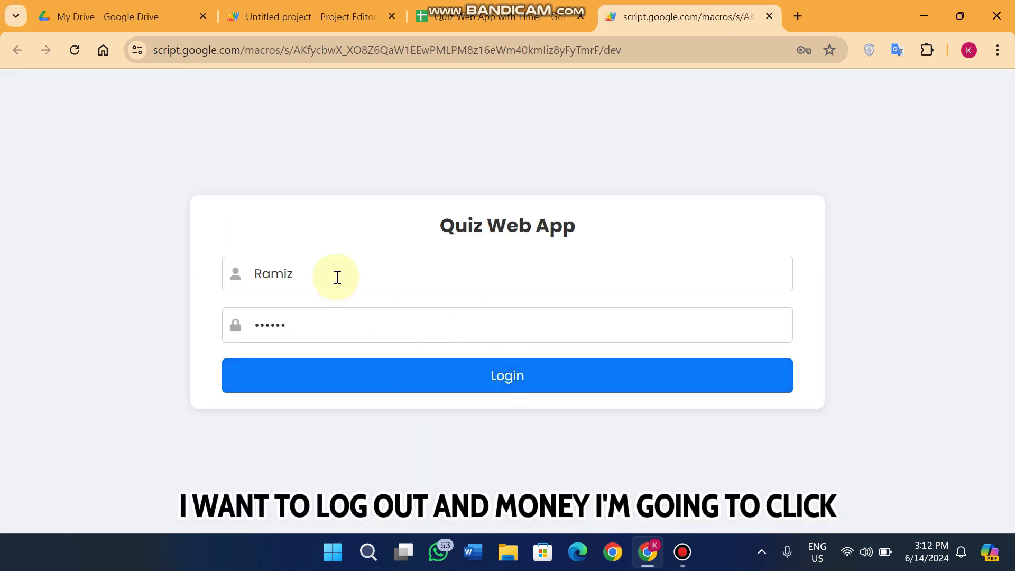
- Replace the username with User1, cross-checking the stored credentials in the spreadsheet
{"action": "left_click_drag", "start_coordinate": [335, 277], "coordinate": [210, 286]}
{"action": "type", "text": "user"}
{"action": "key", "text": "BackSpace"}
{"action": "key", "text": "BackSpace"}
{"action": "key", "text": "BackSpace"}
{"action": "key", "text": "BackSpace"}
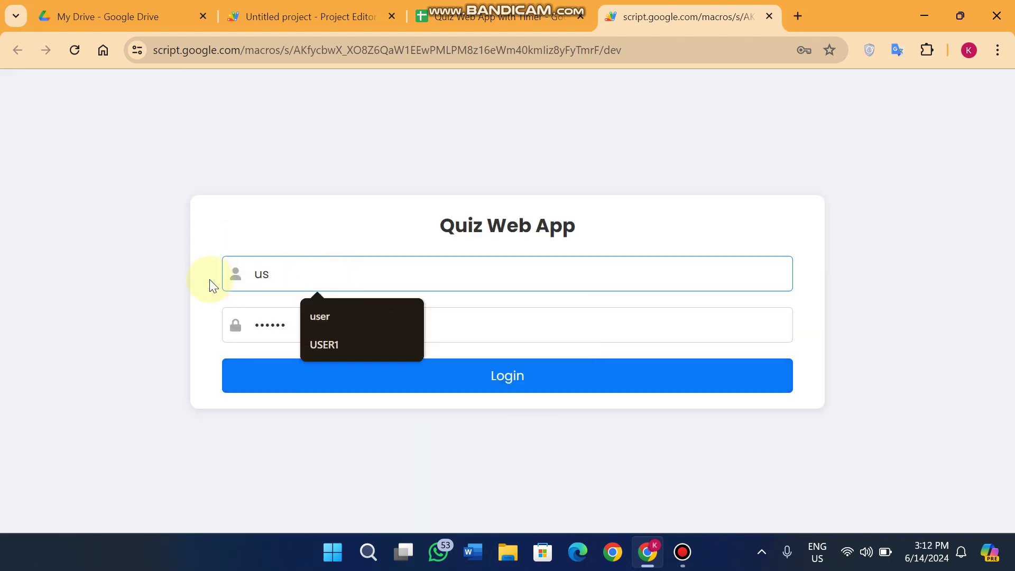
{"action": "type", "text": "User1"}
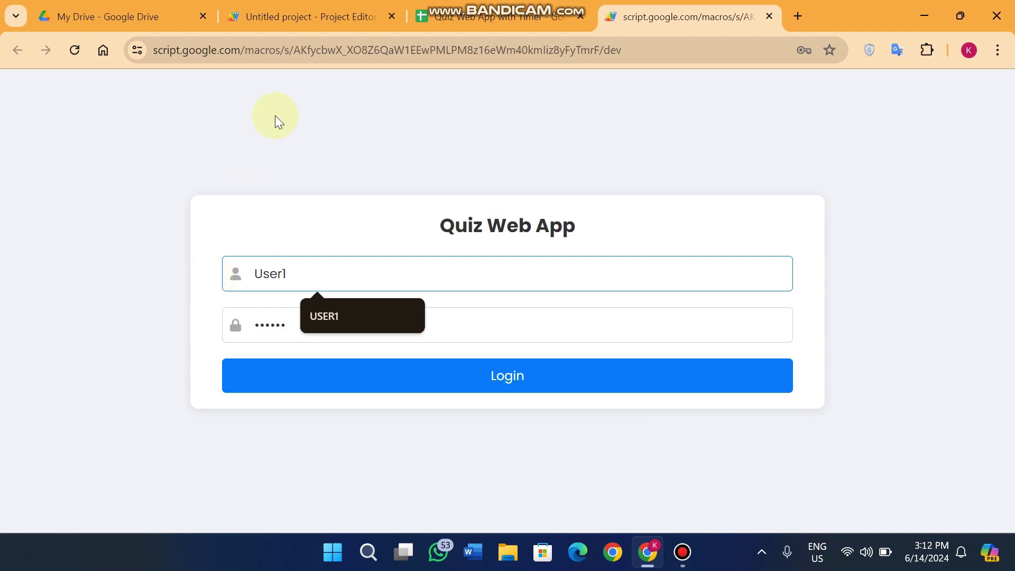
{"action": "left_click", "coordinate": [508, 16]}
{"action": "left_click", "coordinate": [668, 17]}
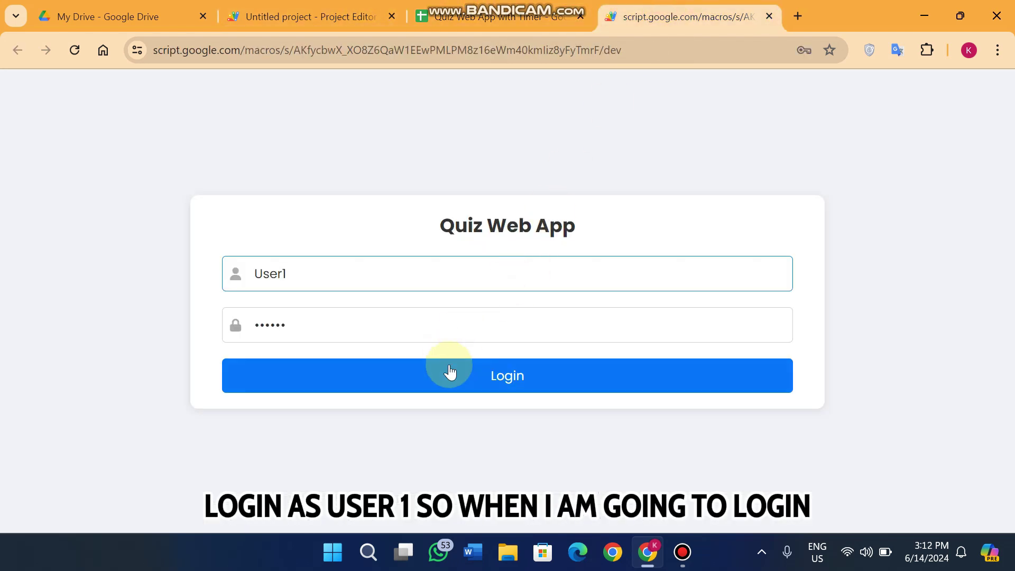
- Log in as User1 and highlight the greeting and the pick-at-least-five-categories instruction
{"action": "left_click", "coordinate": [477, 376]}
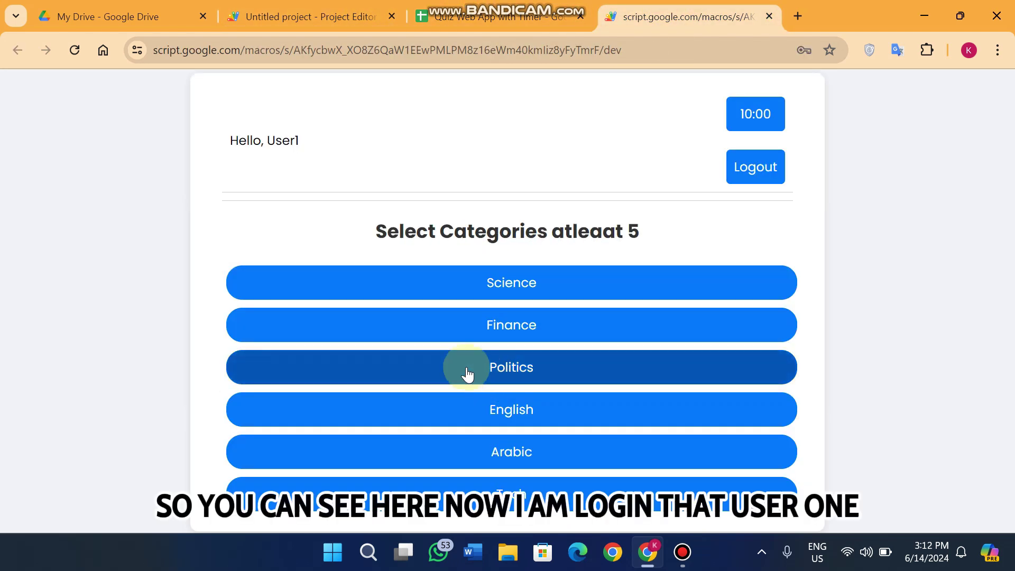
{"action": "left_click_drag", "start_coordinate": [312, 146], "coordinate": [221, 139]}
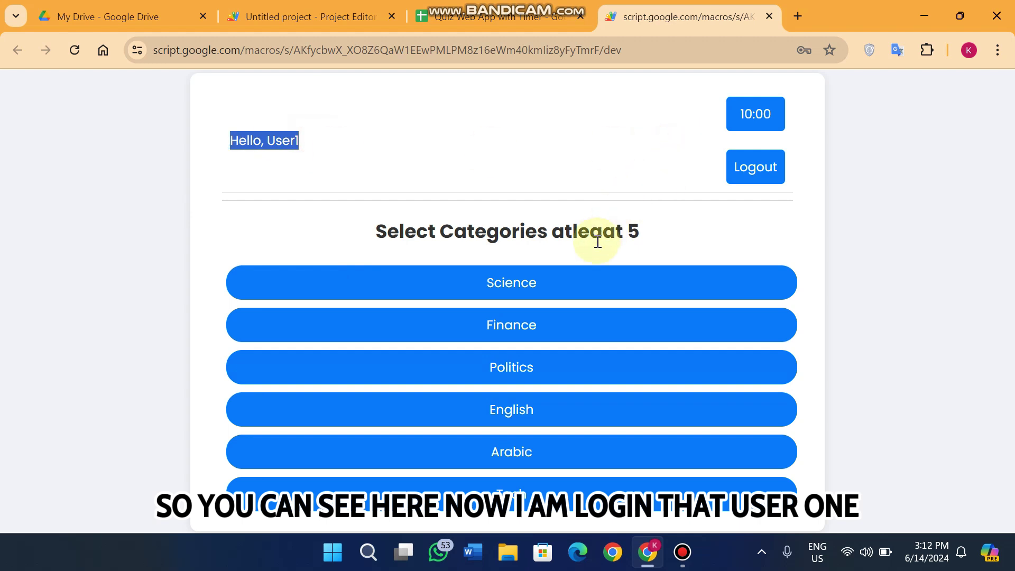
{"action": "left_click_drag", "start_coordinate": [370, 228], "coordinate": [667, 247]}
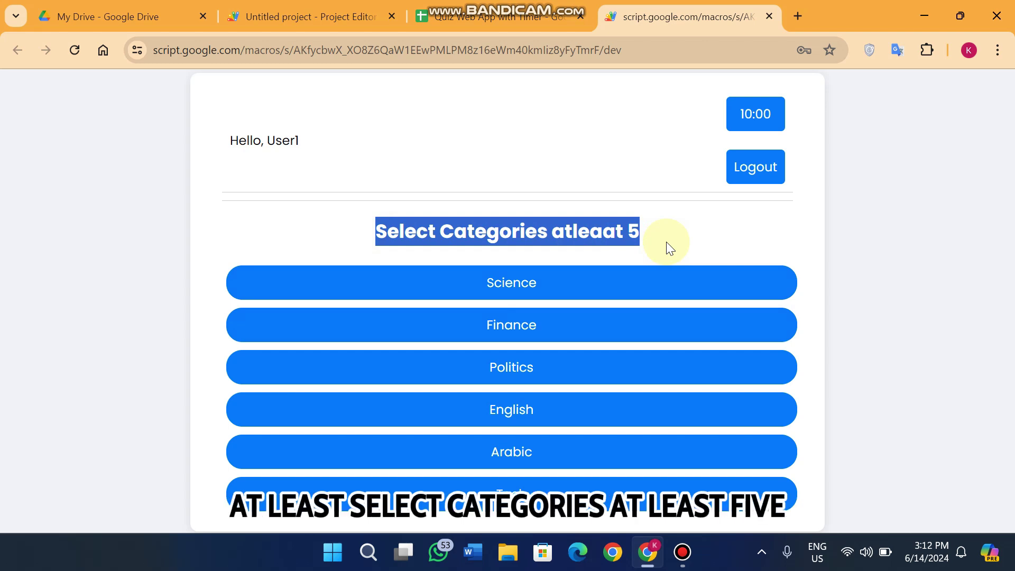
- Review the Login sheet, then the Science sheet's Question column and Option 1 header
{"action": "left_click", "coordinate": [497, 17]}
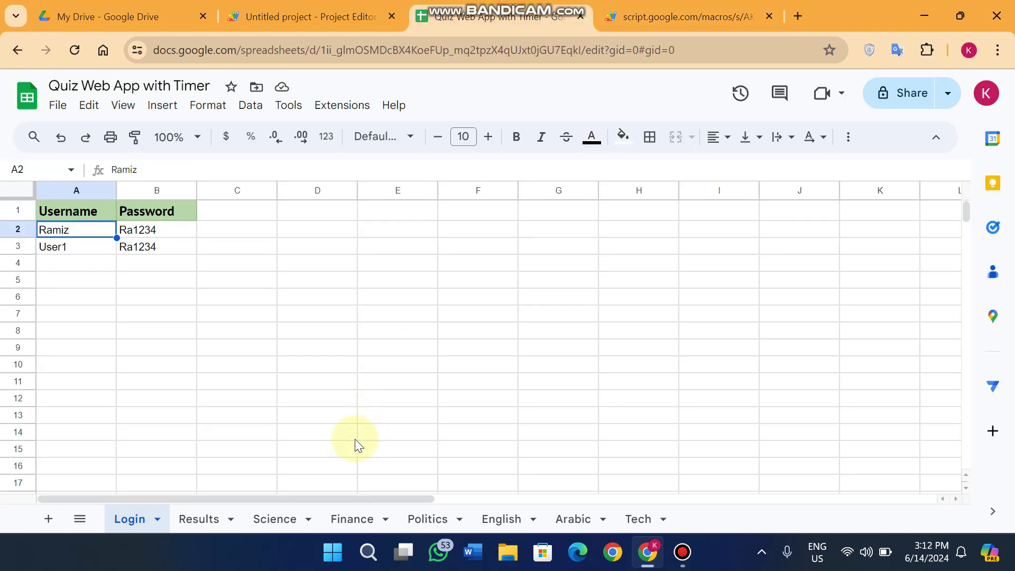
{"action": "left_click", "coordinate": [282, 528]}
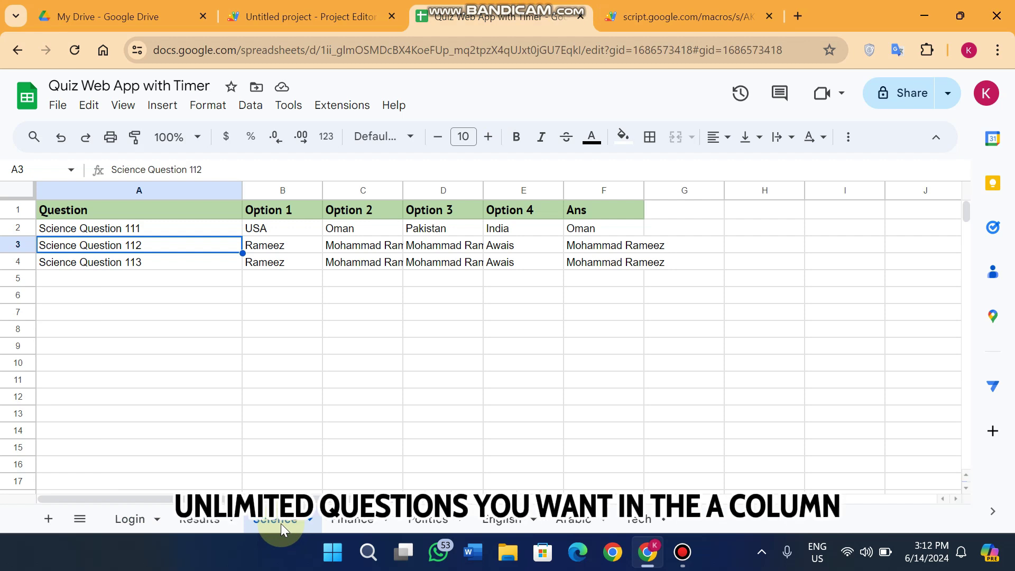
{"action": "left_click", "coordinate": [130, 518]}
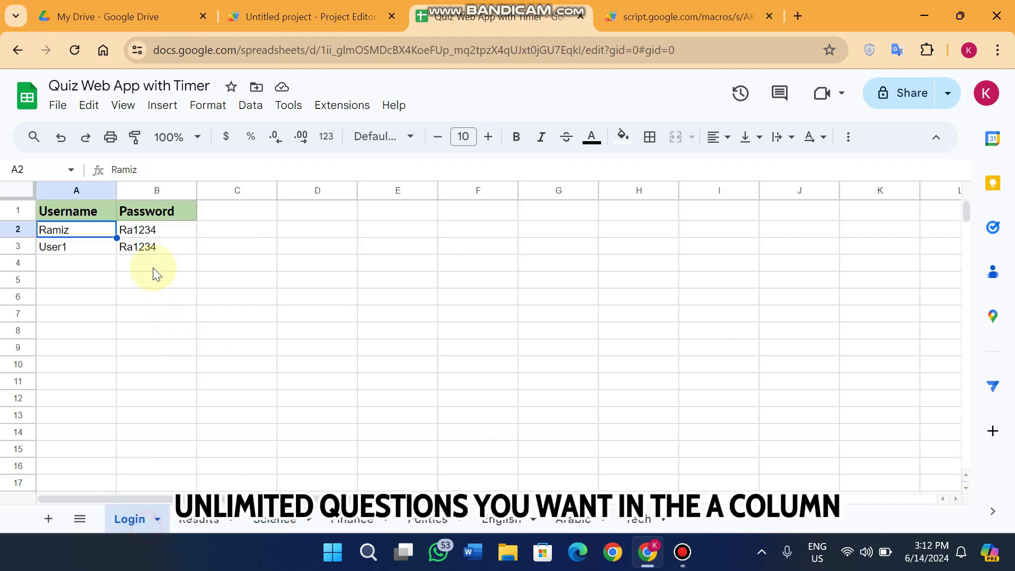
{"action": "left_click", "coordinate": [277, 521]}
{"action": "left_click", "coordinate": [109, 190]}
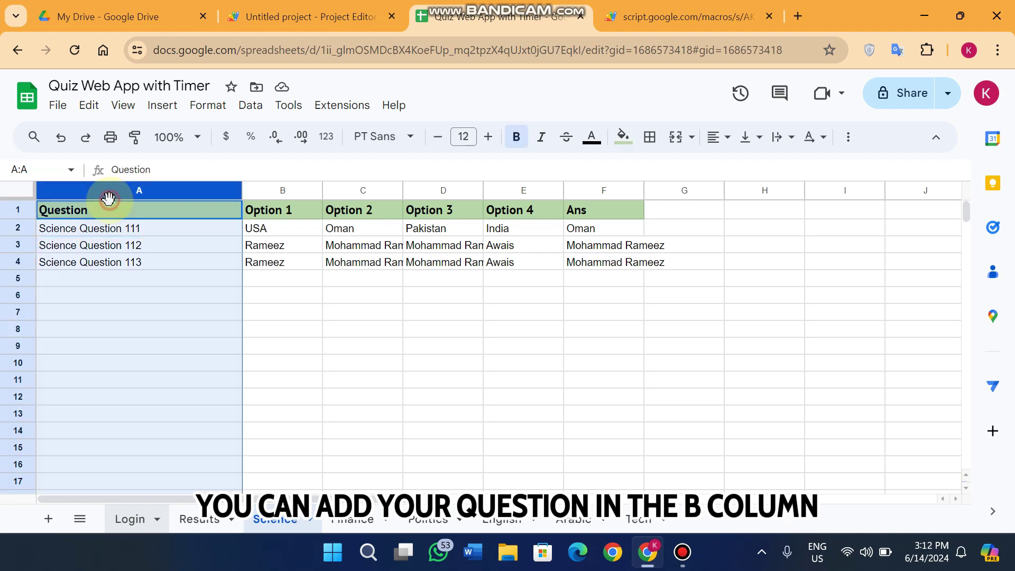
{"action": "left_click", "coordinate": [289, 214]}
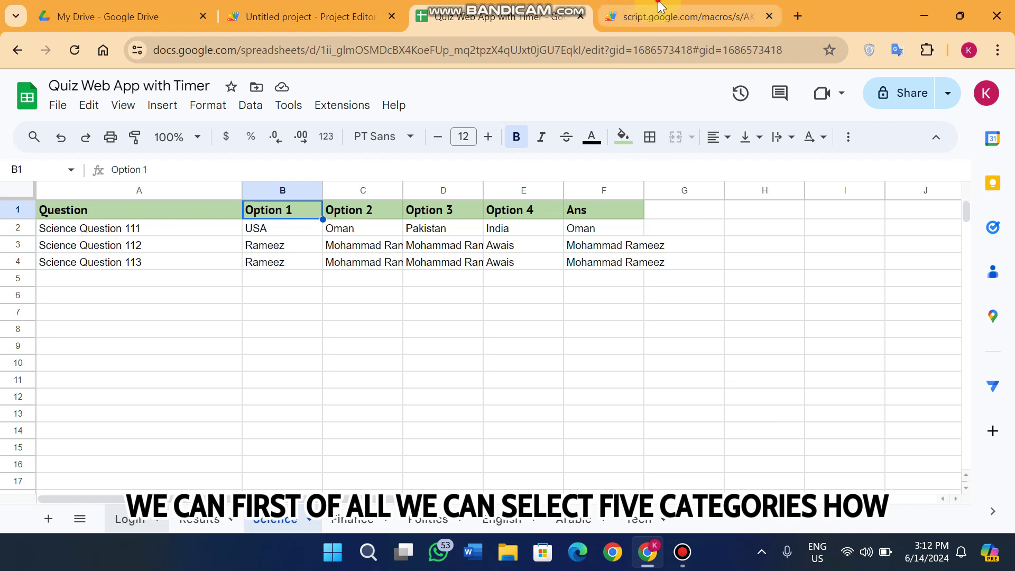
{"action": "left_click", "coordinate": [644, 11]}
- Add Science as the first category, comparing it against the quiz spreadsheet
{"action": "left_click", "coordinate": [657, 249]}
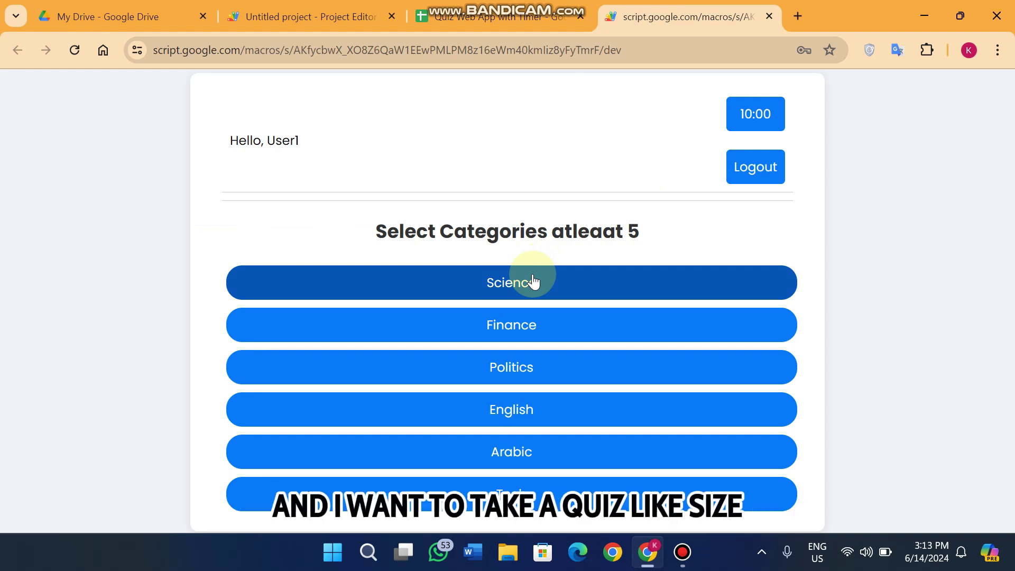
{"action": "left_click", "coordinate": [533, 282]}
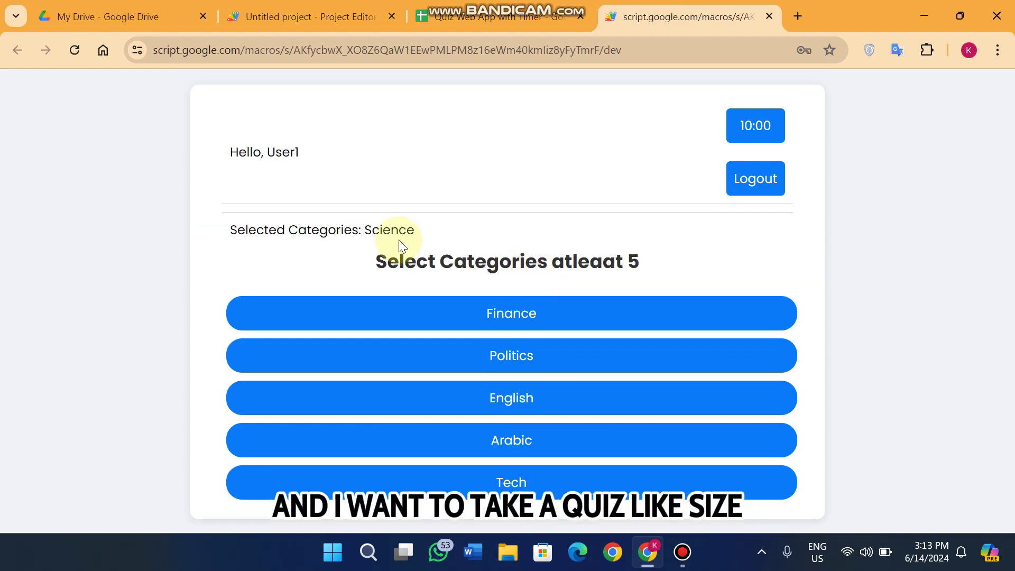
{"action": "left_click_drag", "start_coordinate": [426, 233], "coordinate": [365, 235]}
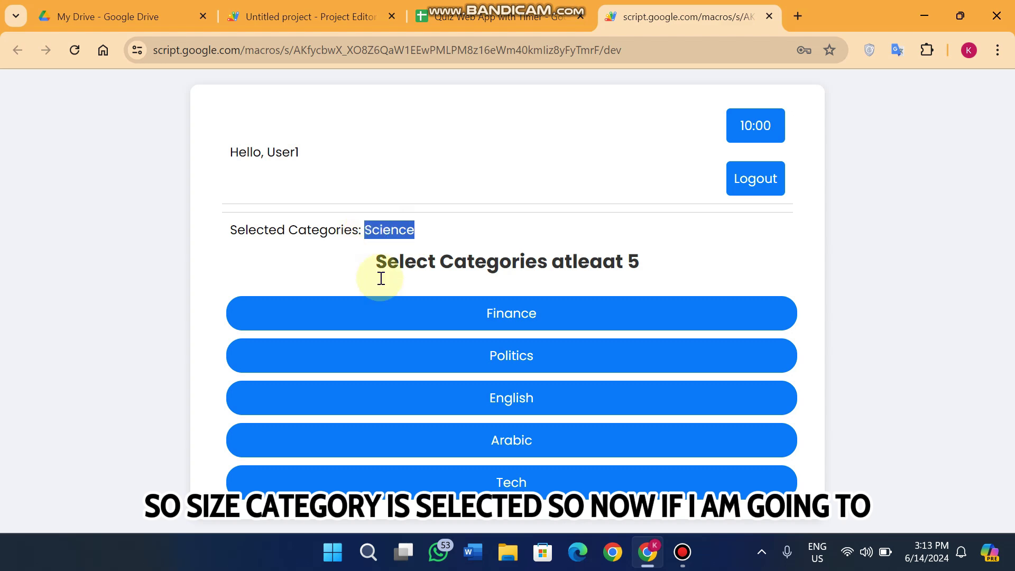
{"action": "left_click", "coordinate": [477, 20]}
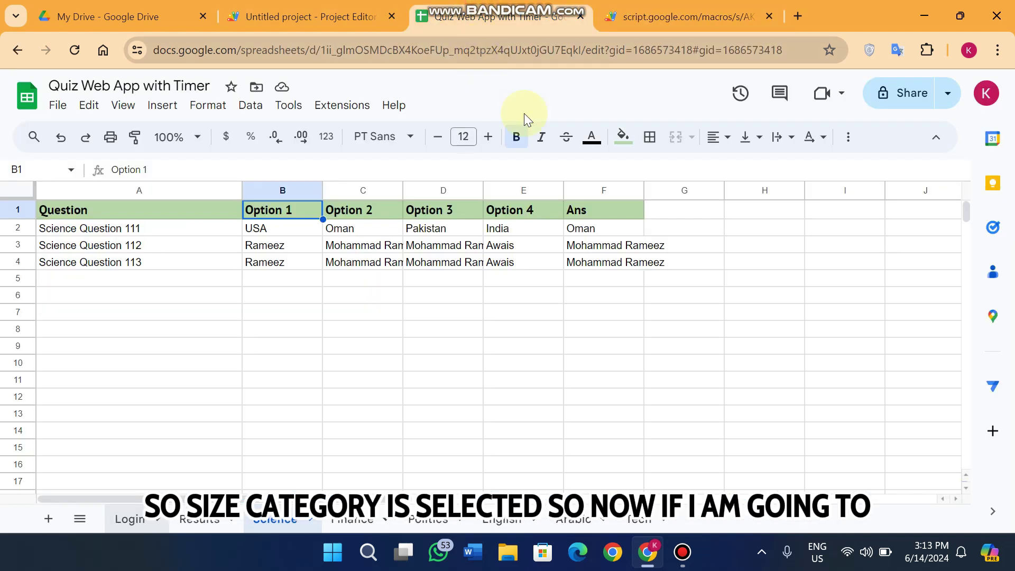
{"action": "left_click", "coordinate": [663, 16]}
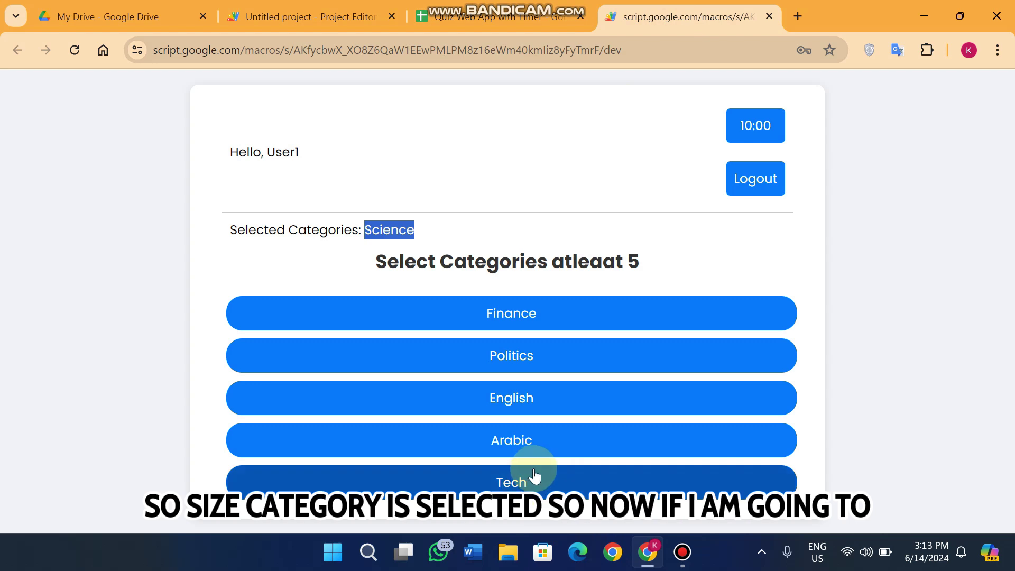
{"action": "left_click", "coordinate": [518, 19]}
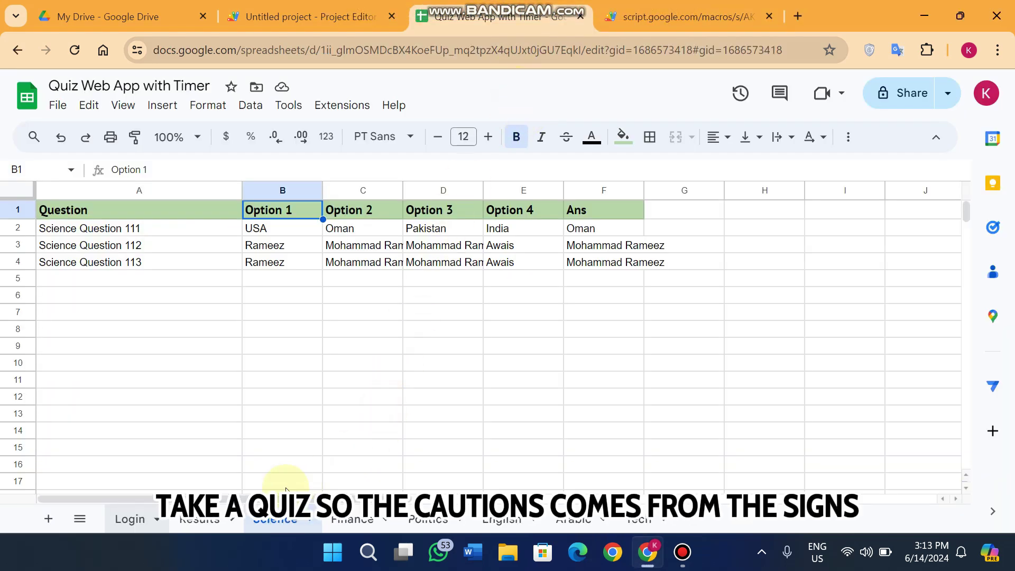
{"action": "left_click", "coordinate": [711, 19]}
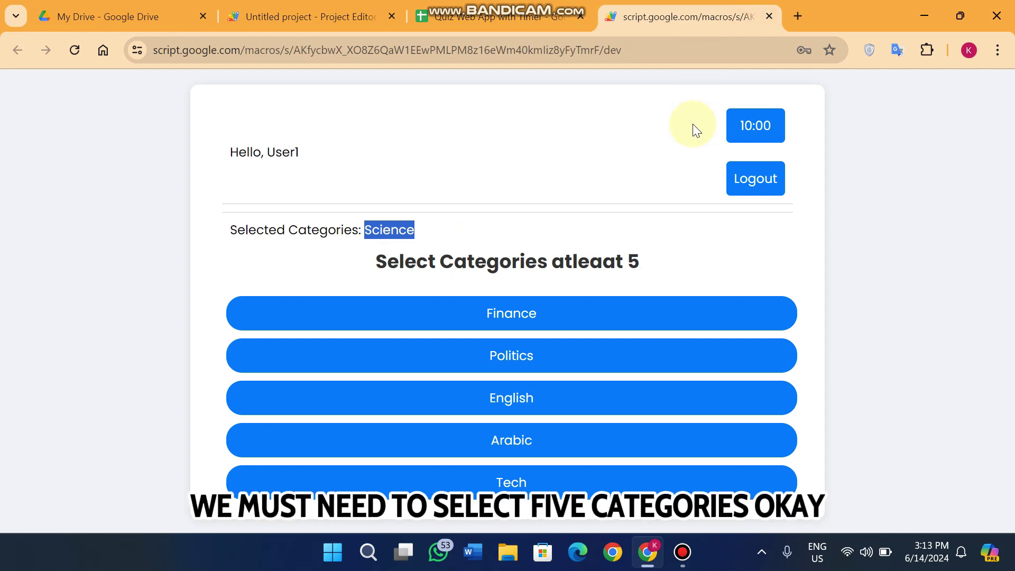
- Add Tech as the second category and highlight the 'Science, Tech' selection line
{"action": "left_click", "coordinate": [709, 265]}
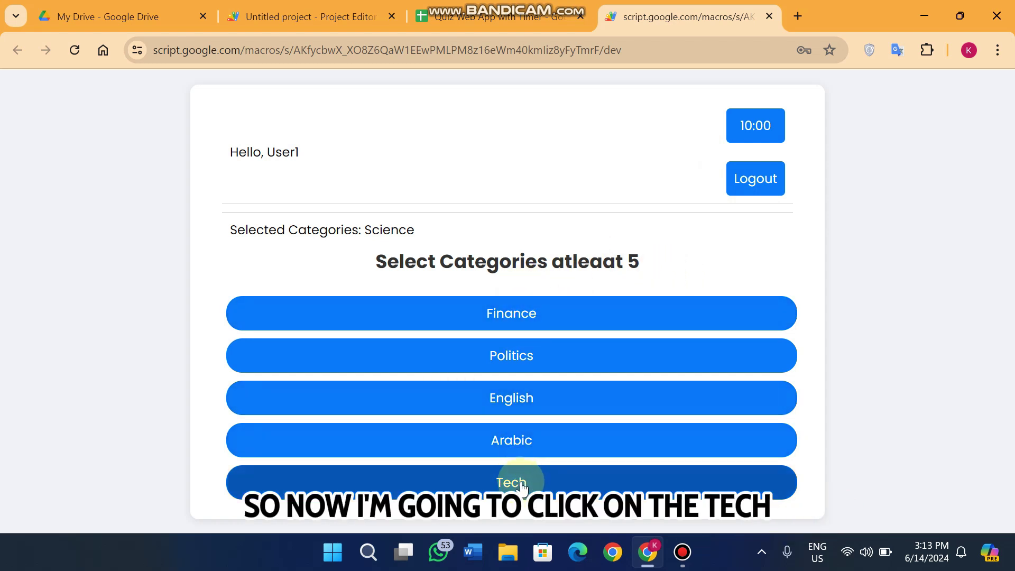
{"action": "left_click", "coordinate": [521, 484]}
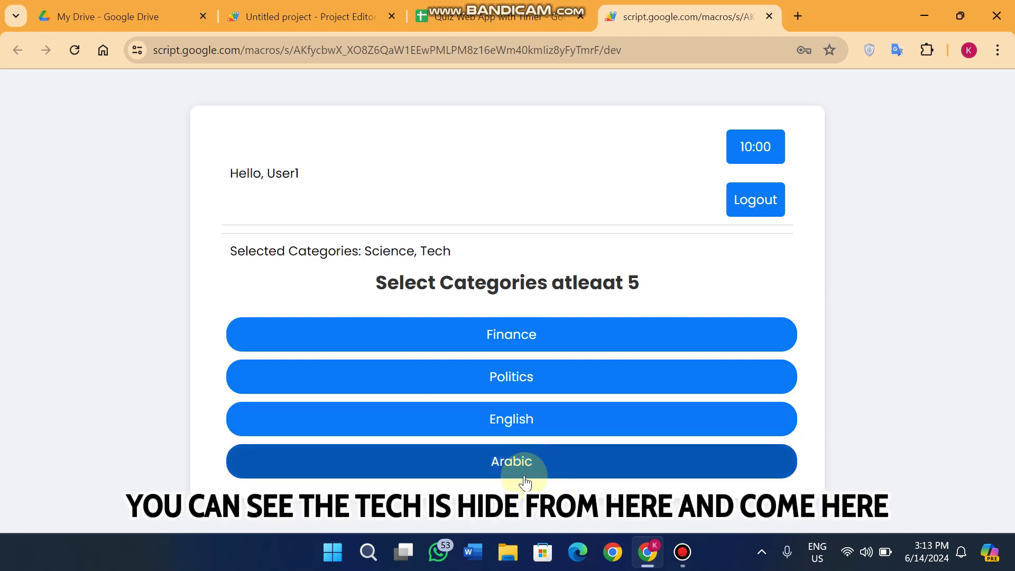
{"action": "left_click_drag", "start_coordinate": [453, 251], "coordinate": [364, 250]}
{"action": "left_click", "coordinate": [492, 16]}
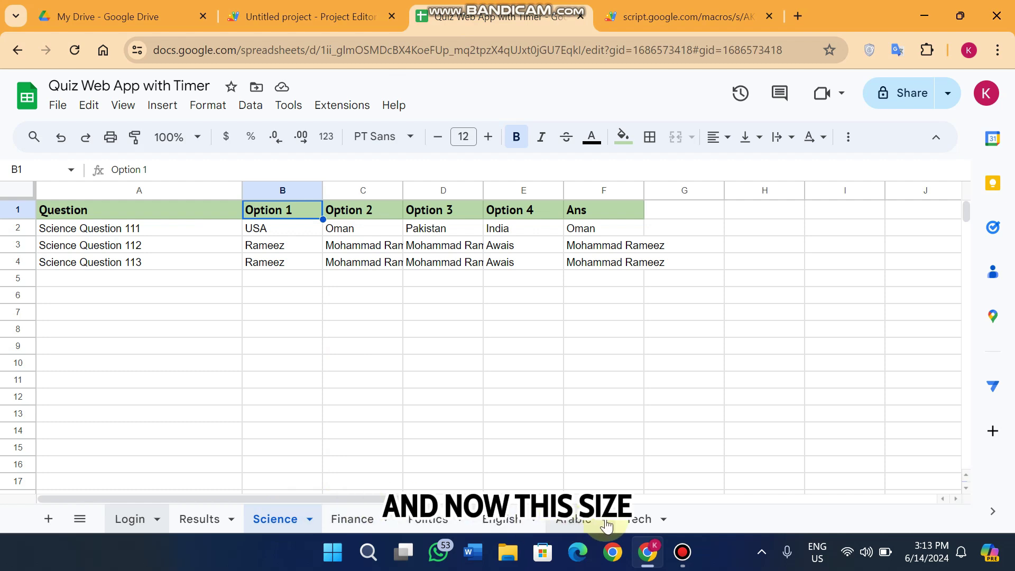
- View the Tech sheet's three stored questions, then return to the quiz web app
{"action": "left_click", "coordinate": [653, 521]}
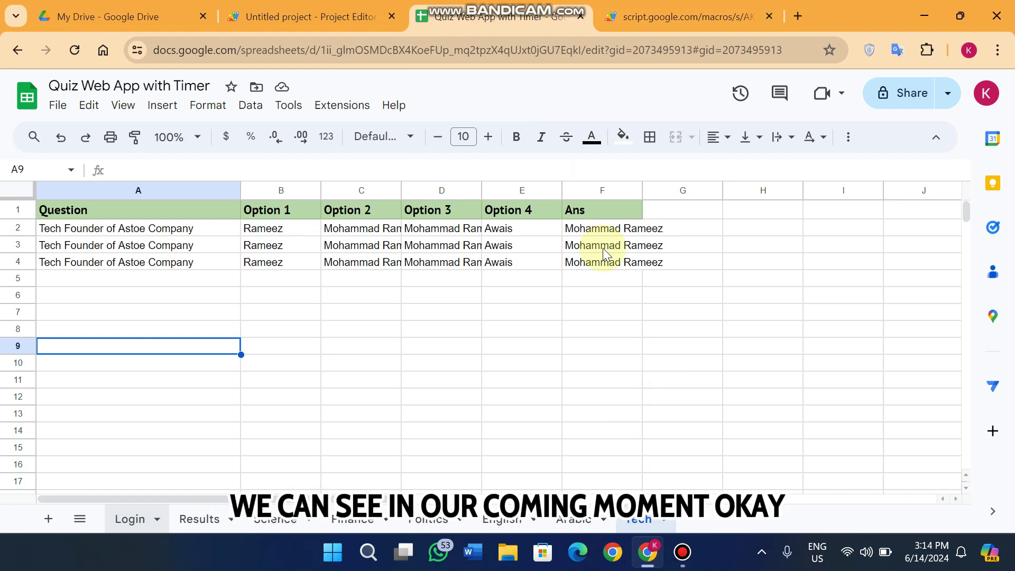
{"action": "left_click", "coordinate": [665, 4]}
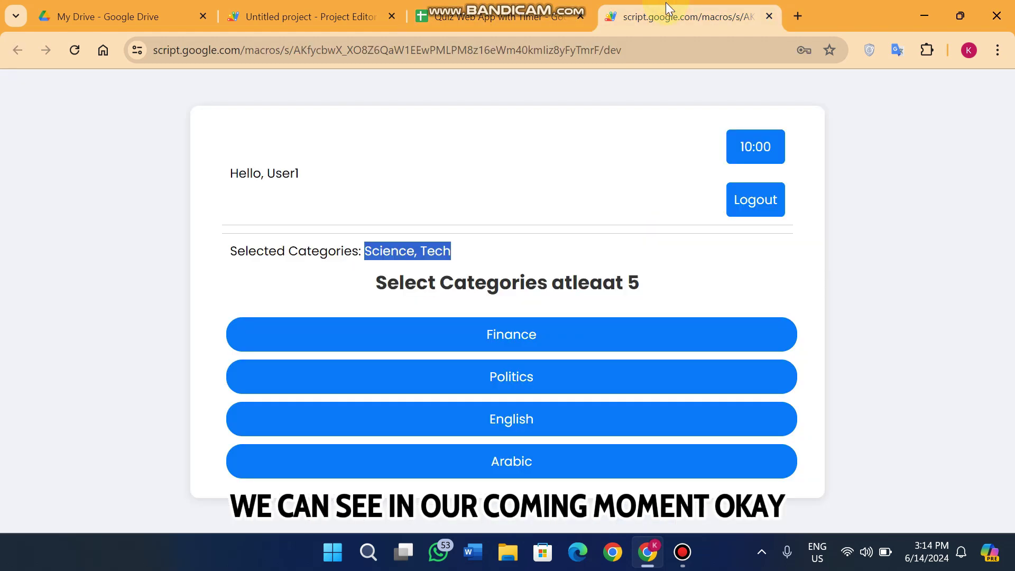
- Add Finance, English and Politics, then dismiss the limit error when Arabic is tried
{"action": "left_click", "coordinate": [643, 310]}
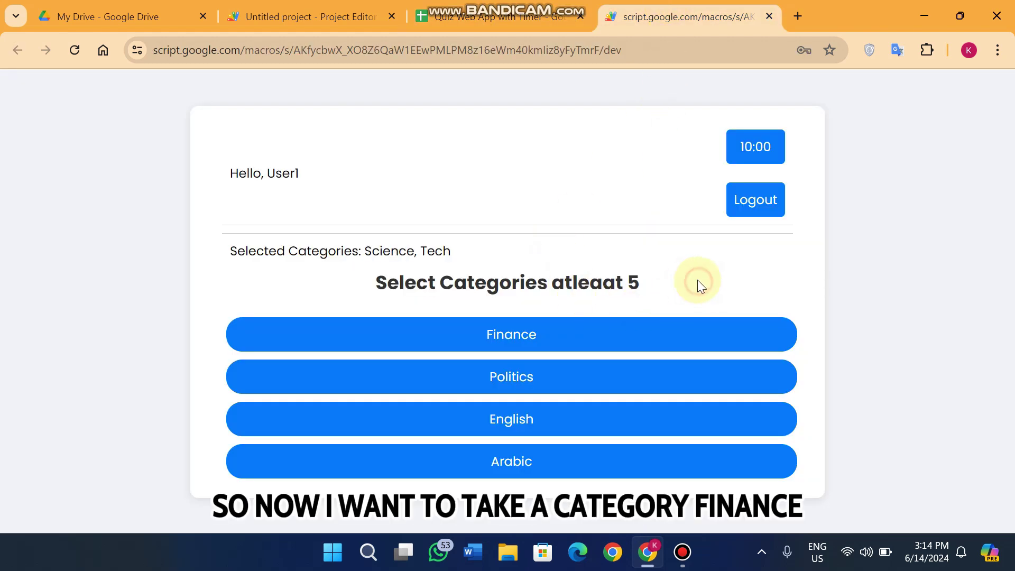
{"action": "left_click", "coordinate": [532, 342]}
{"action": "left_click", "coordinate": [537, 393]}
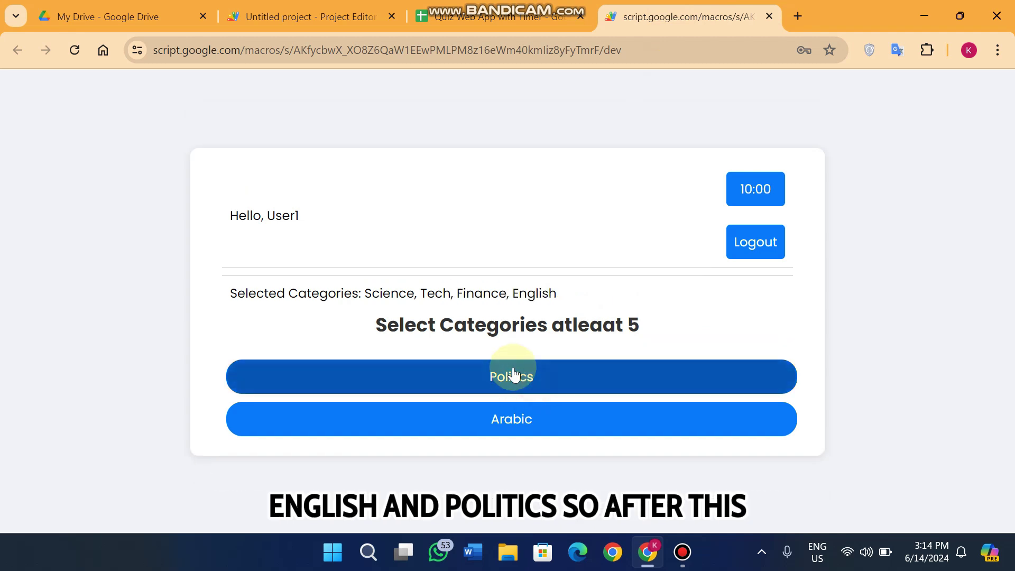
{"action": "left_click", "coordinate": [515, 376]}
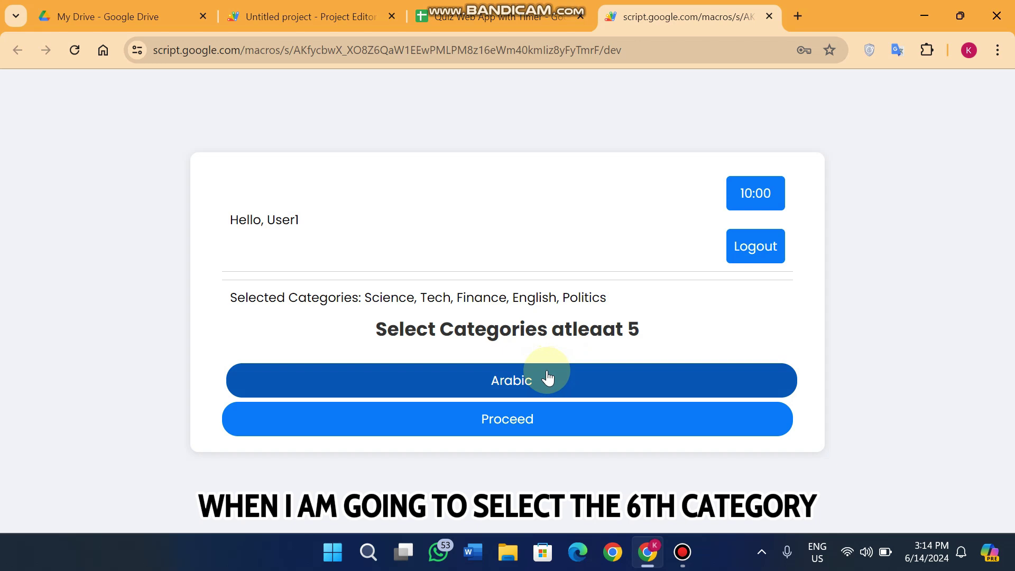
{"action": "left_click", "coordinate": [563, 394]}
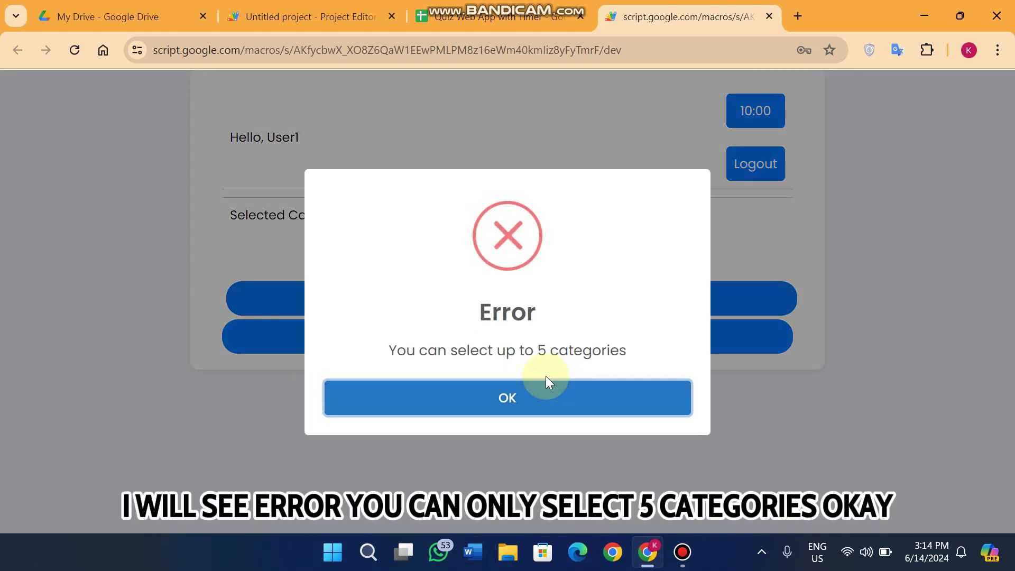
{"action": "left_click", "coordinate": [535, 395]}
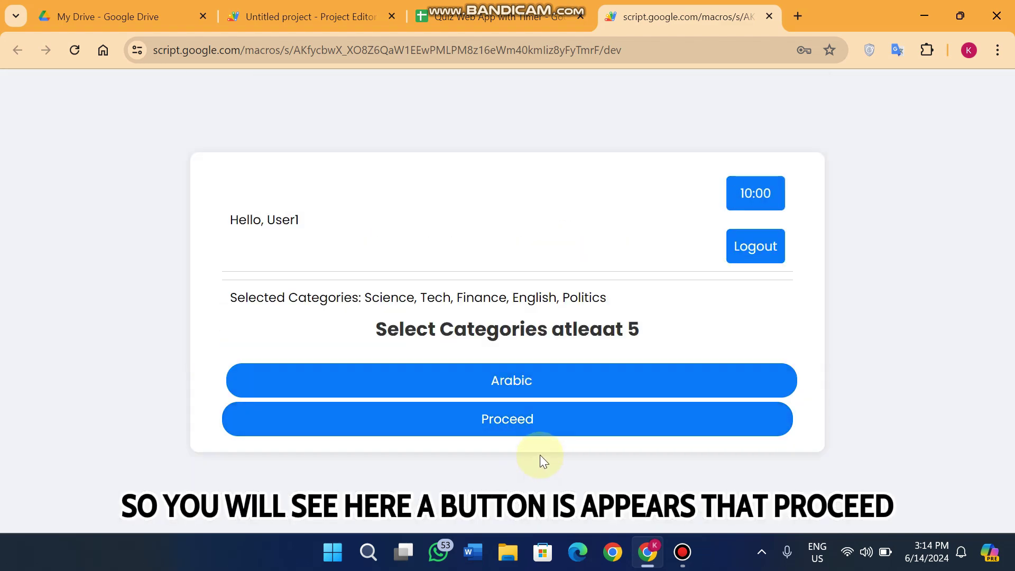
- Proceed to the quiz and highlight Finance Question 114, its options and the 1-of-10 counter
{"action": "left_click", "coordinate": [505, 425]}
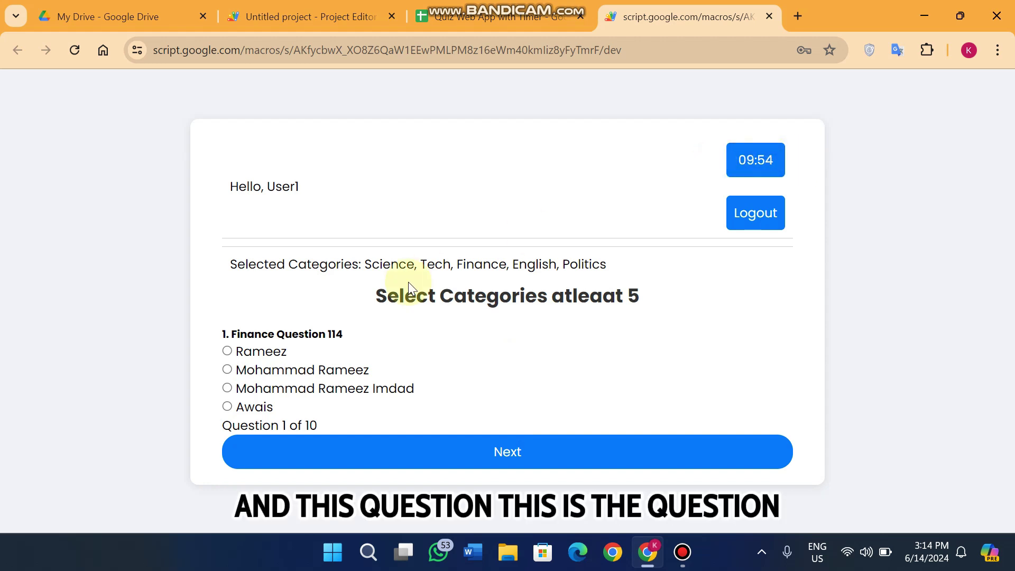
{"action": "left_click_drag", "start_coordinate": [319, 425], "coordinate": [223, 336]}
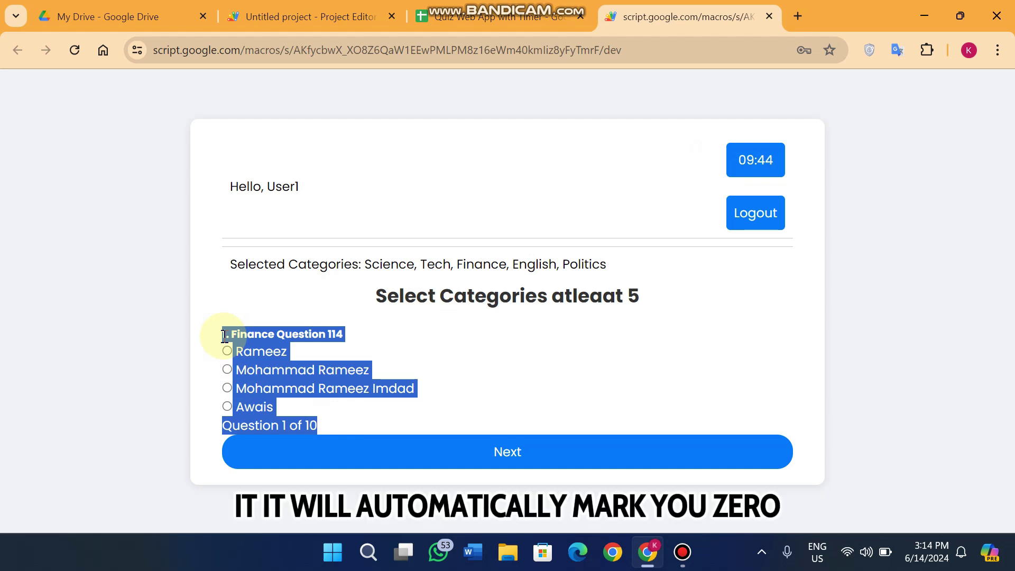
{"action": "left_click", "coordinate": [275, 310]}
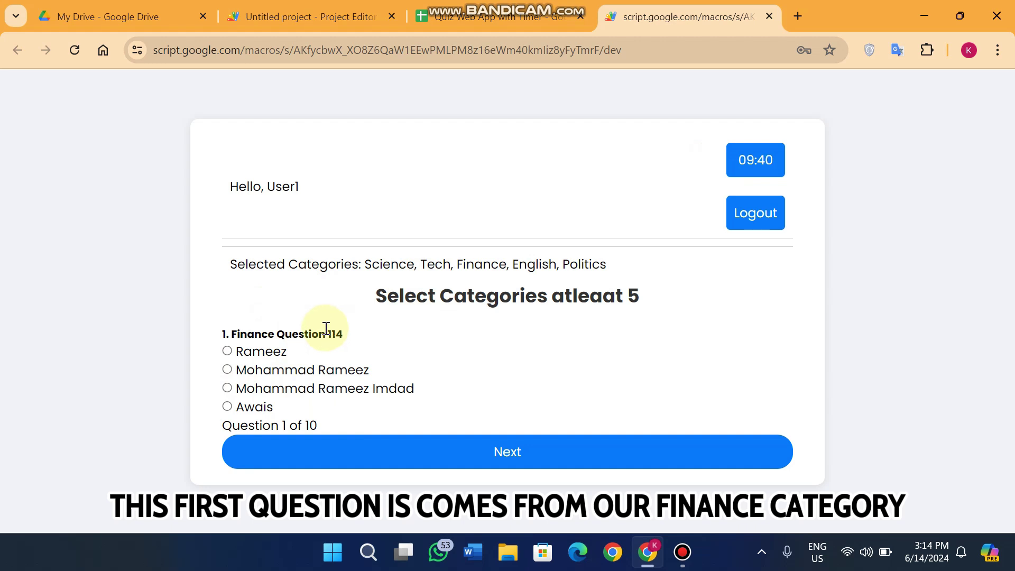
{"action": "left_click_drag", "start_coordinate": [508, 264], "coordinate": [453, 248]}
{"action": "left_click_drag", "start_coordinate": [349, 333], "coordinate": [224, 334]}
{"action": "left_click", "coordinate": [492, 17]}
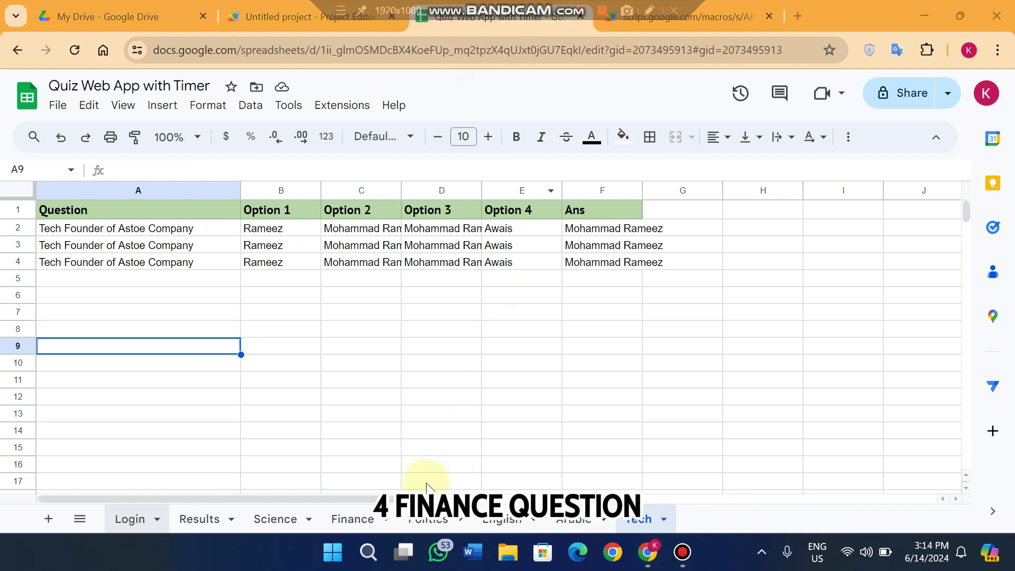
{"action": "left_click", "coordinate": [364, 520]}
{"action": "left_click", "coordinate": [139, 227]}
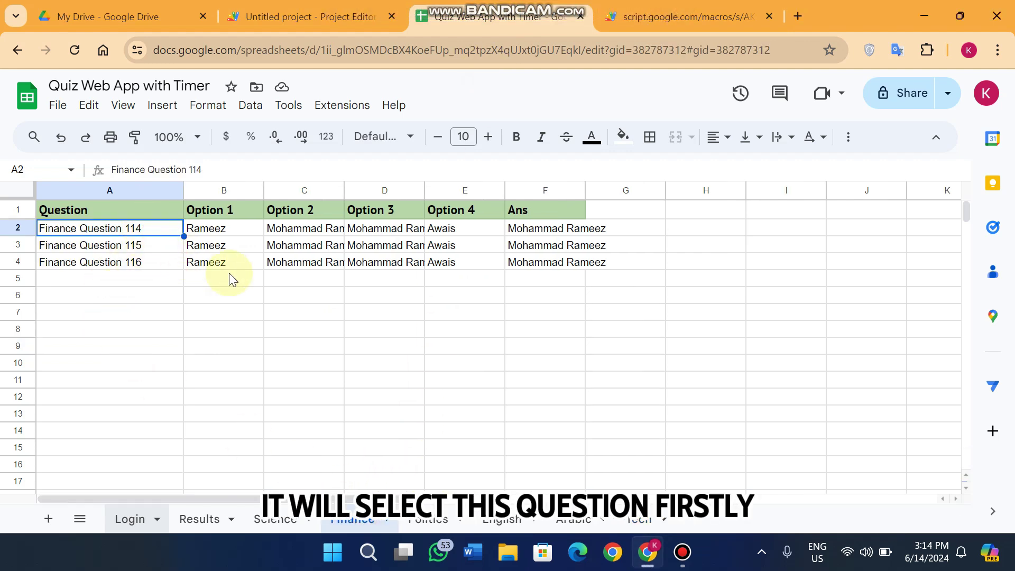
{"action": "left_click", "coordinate": [560, 231]}
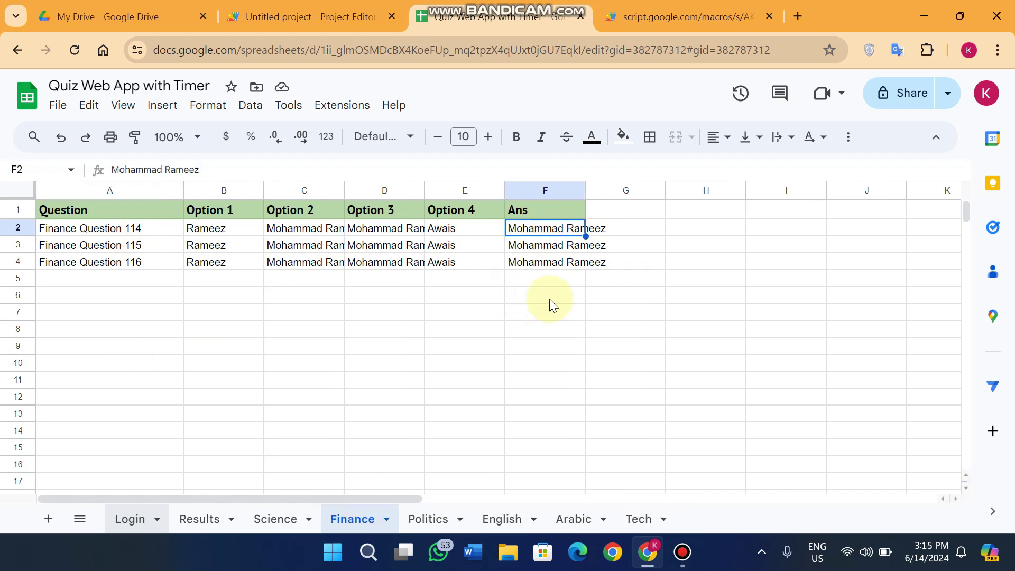
{"action": "left_click", "coordinate": [661, 16]}
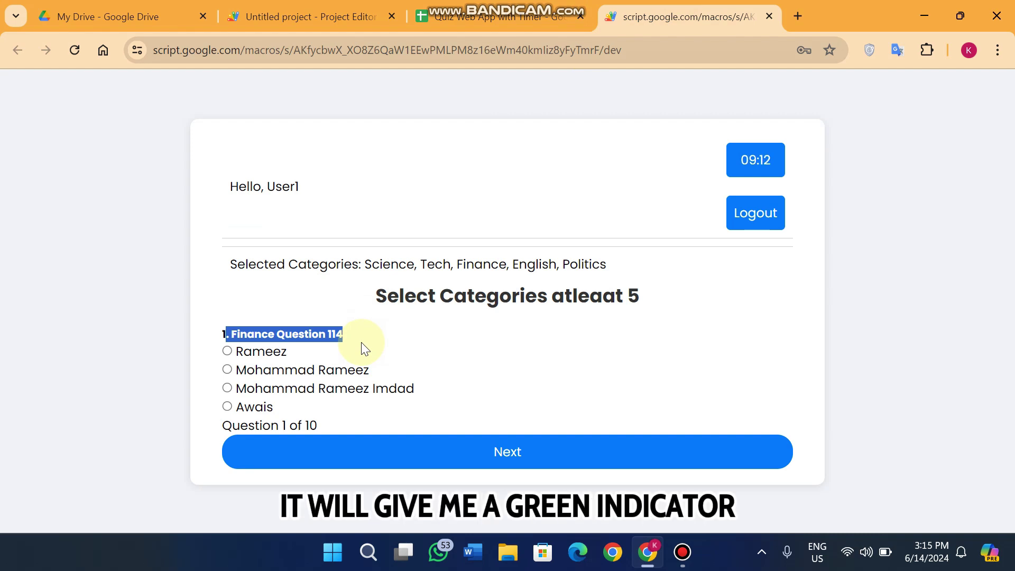
- Highlight the second option's text, then pick the wrong third option for Question 114
{"action": "left_click", "coordinate": [415, 340]}
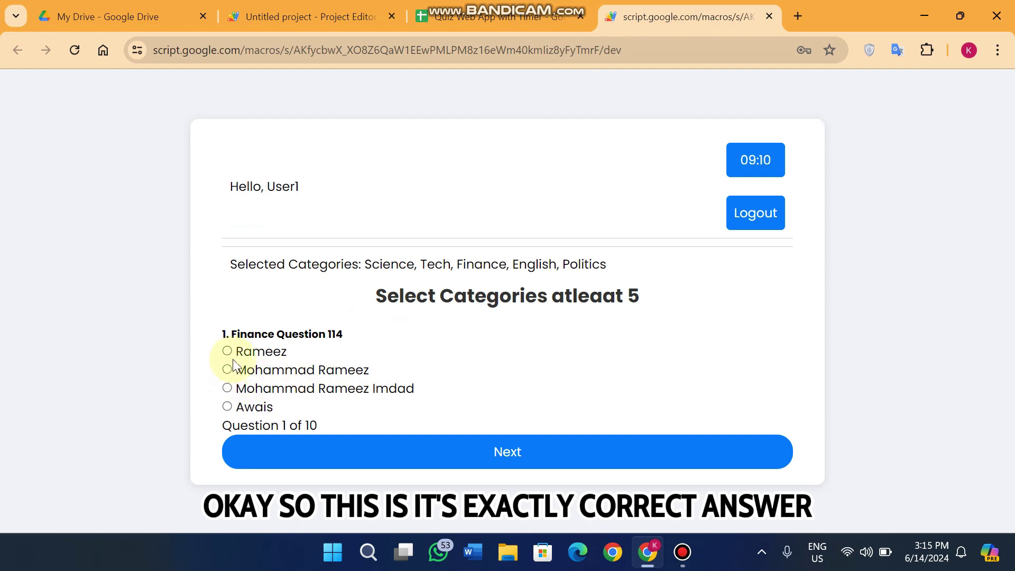
{"action": "left_click_drag", "start_coordinate": [382, 365], "coordinate": [240, 376]}
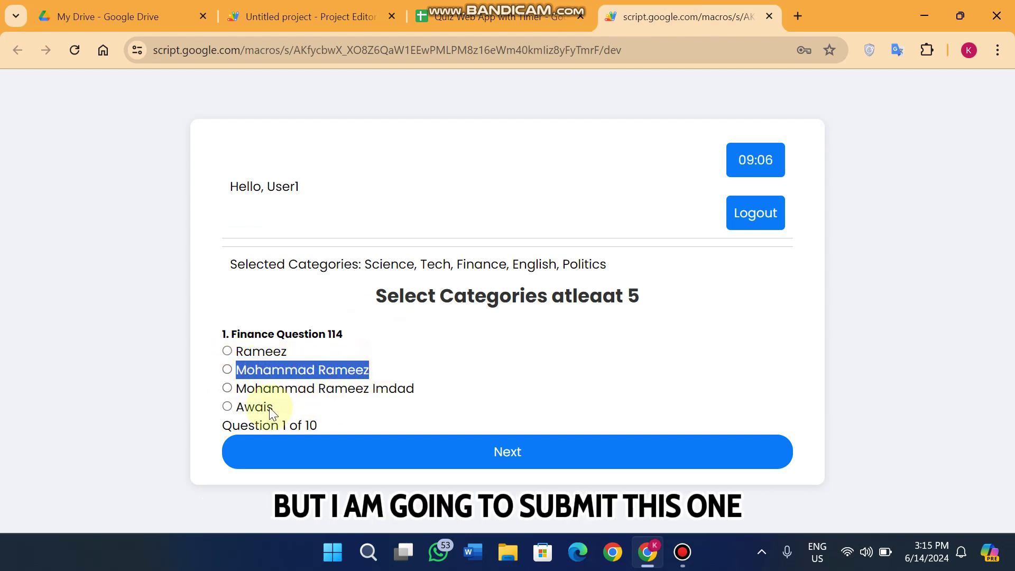
{"action": "left_click", "coordinate": [227, 393]}
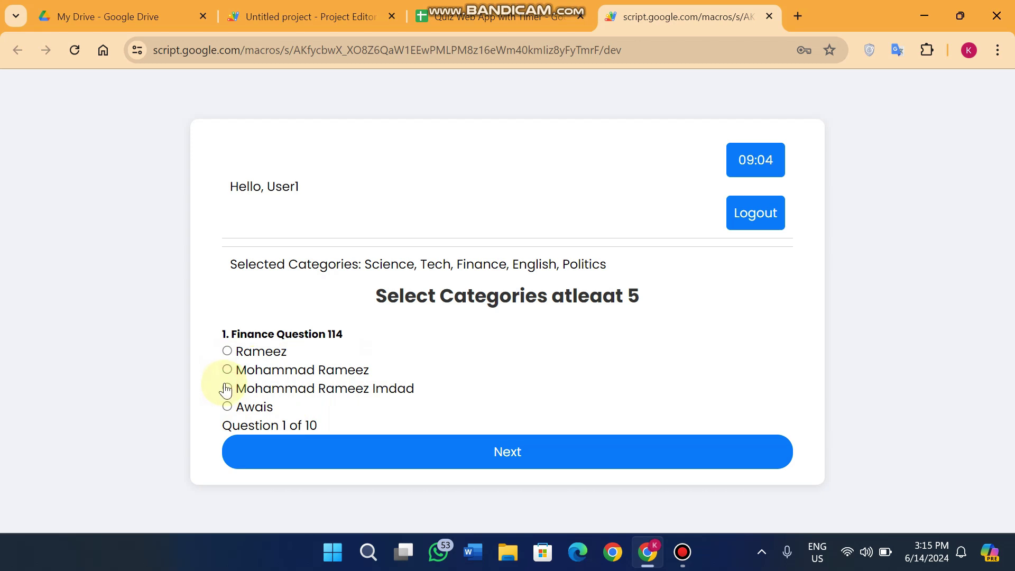